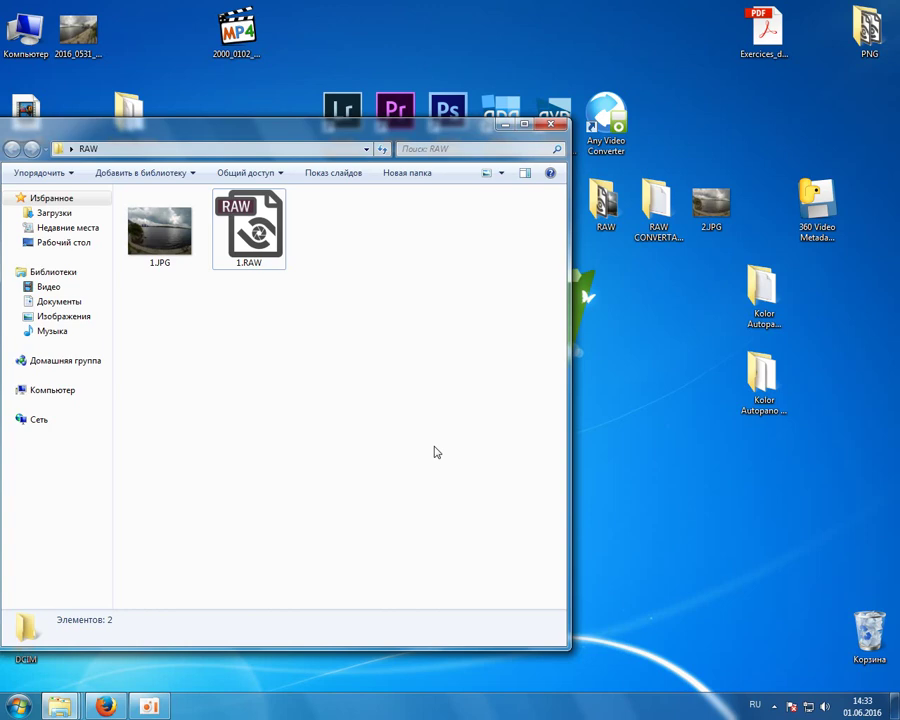
# - Select the camera's 1.JPG and 1.RAW in the RAW folder, then clear the selection
pyautogui.press('Left')
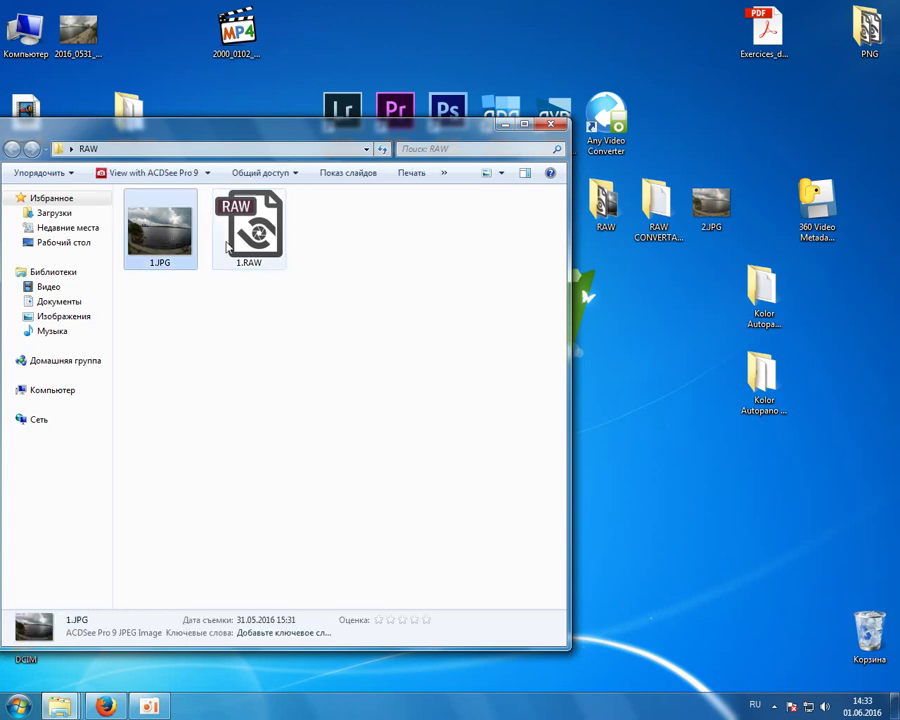
pyautogui.click(228, 245)
pyautogui.click(338, 296)
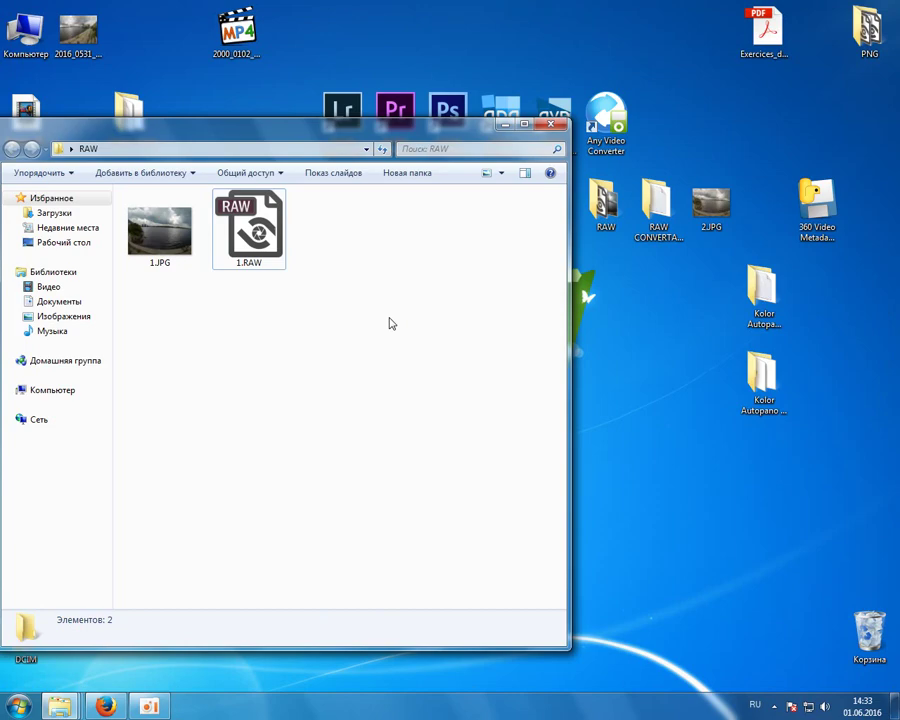
# - Snap RAW CONVERTATION to the right half and launch SjCam RAW reader.exe from its folder
pyautogui.doubleClick(658, 229)
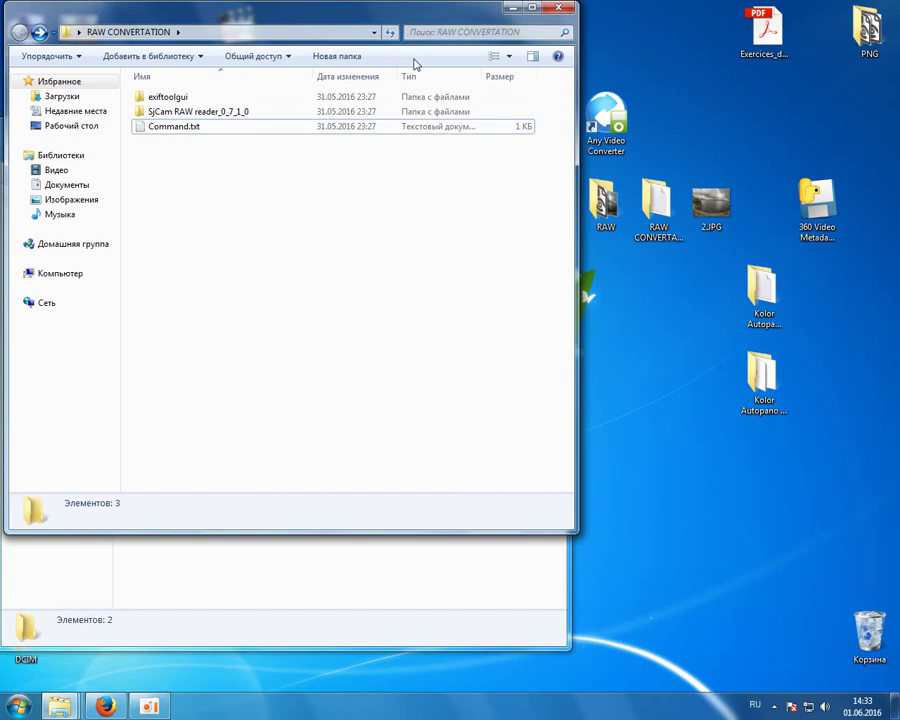
pyautogui.moveTo(301, 7); pyautogui.dragTo(899, 188)
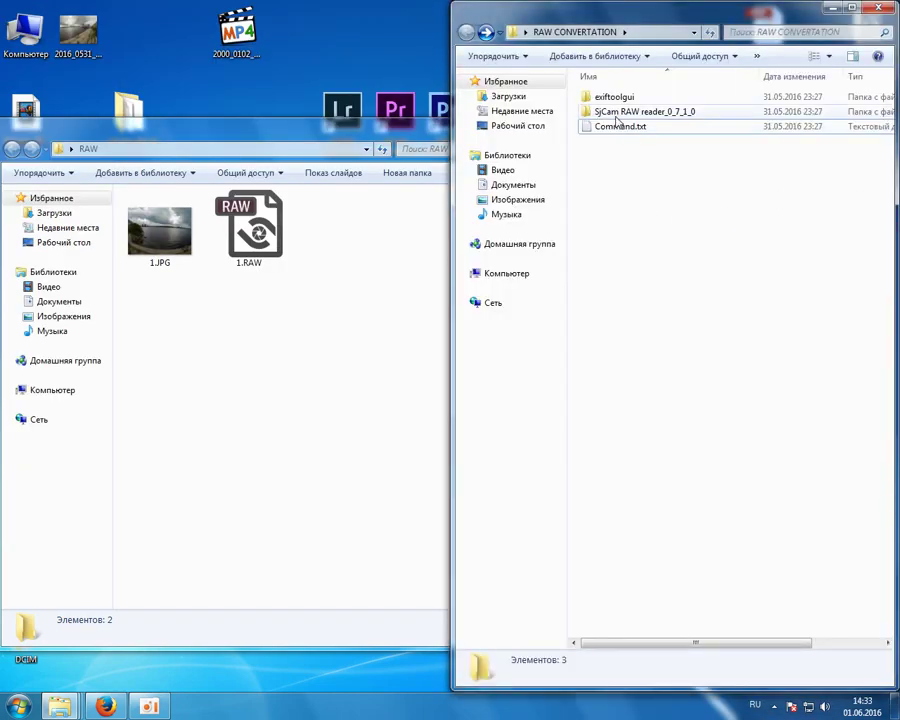
pyautogui.doubleClick(610, 112)
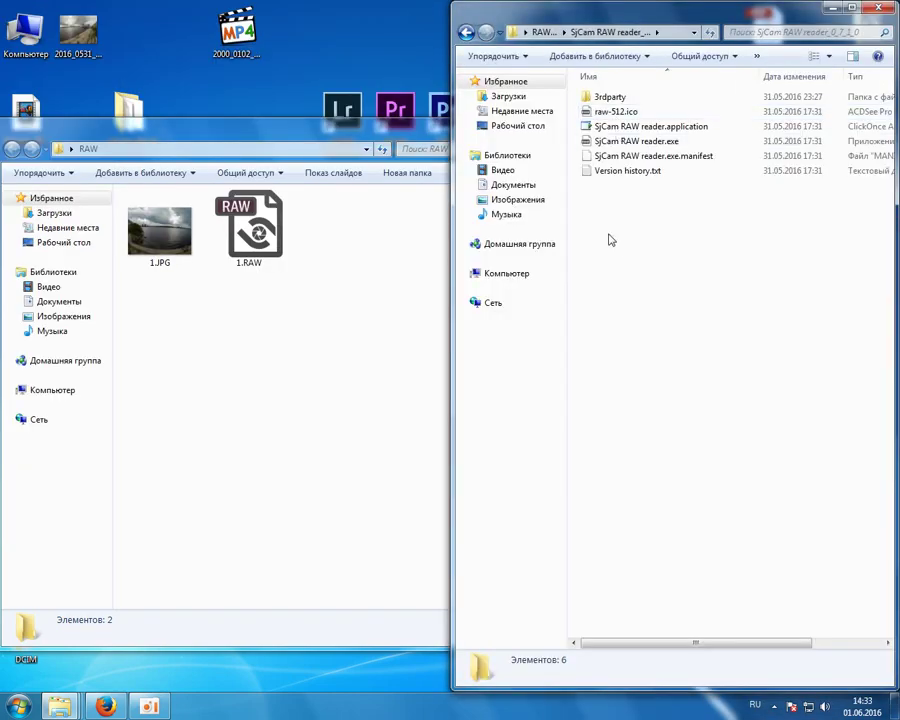
pyautogui.doubleClick(631, 143)
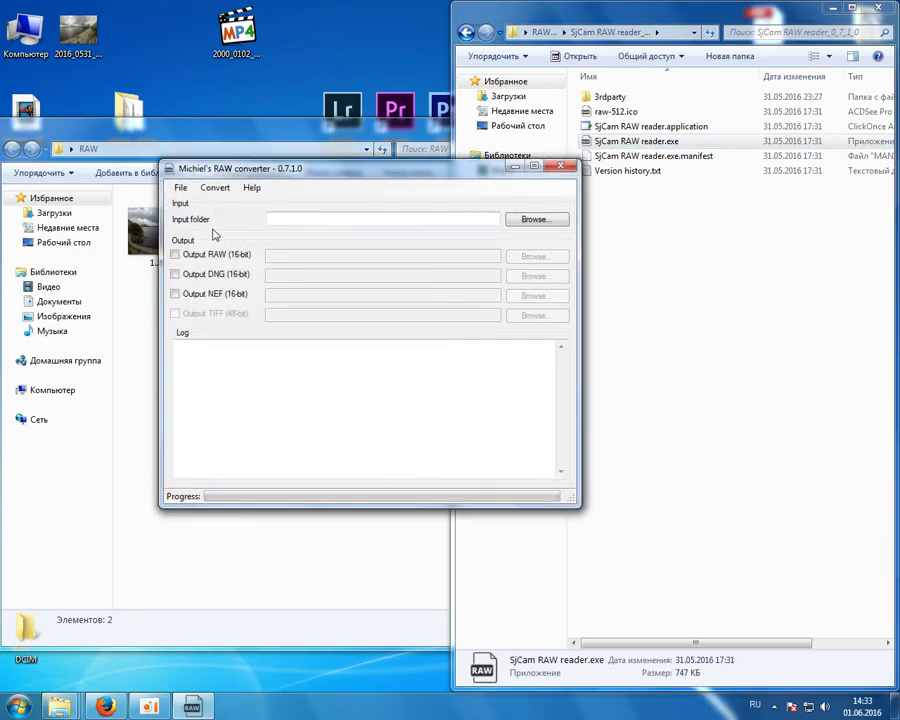
# - Set the converter's input folder to the desktop RAW folder
pyautogui.click(533, 220)
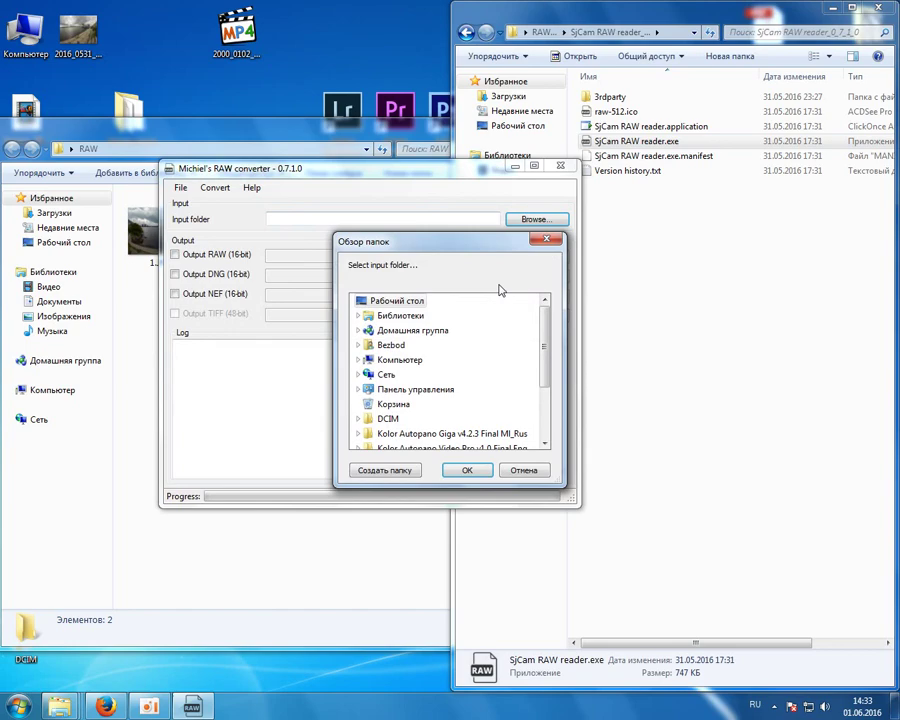
pyautogui.scroll(-2, 420, 360)
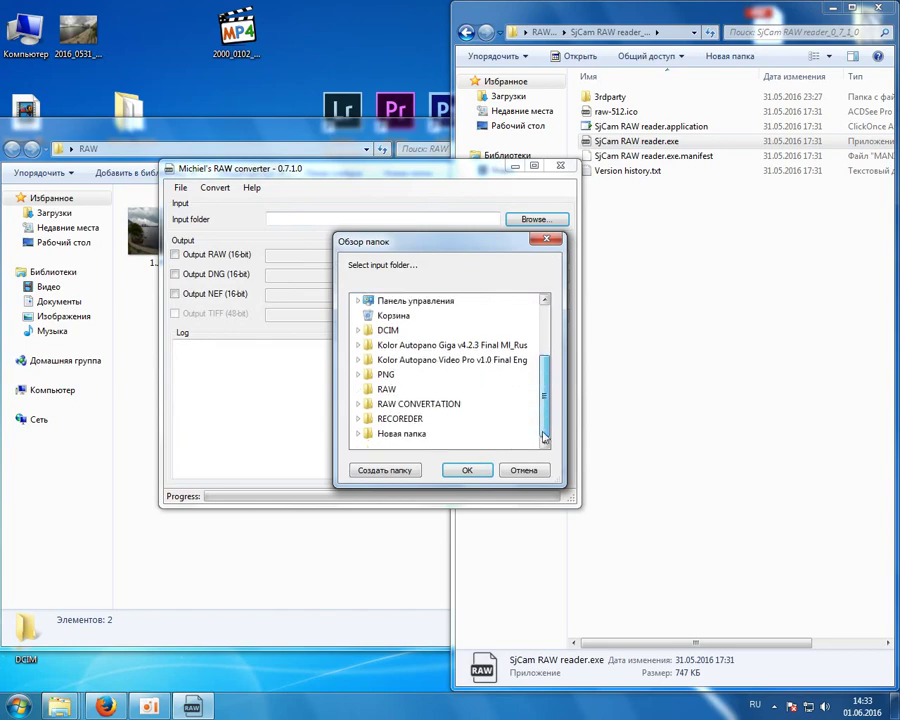
pyautogui.click(390, 389)
pyautogui.click(468, 468)
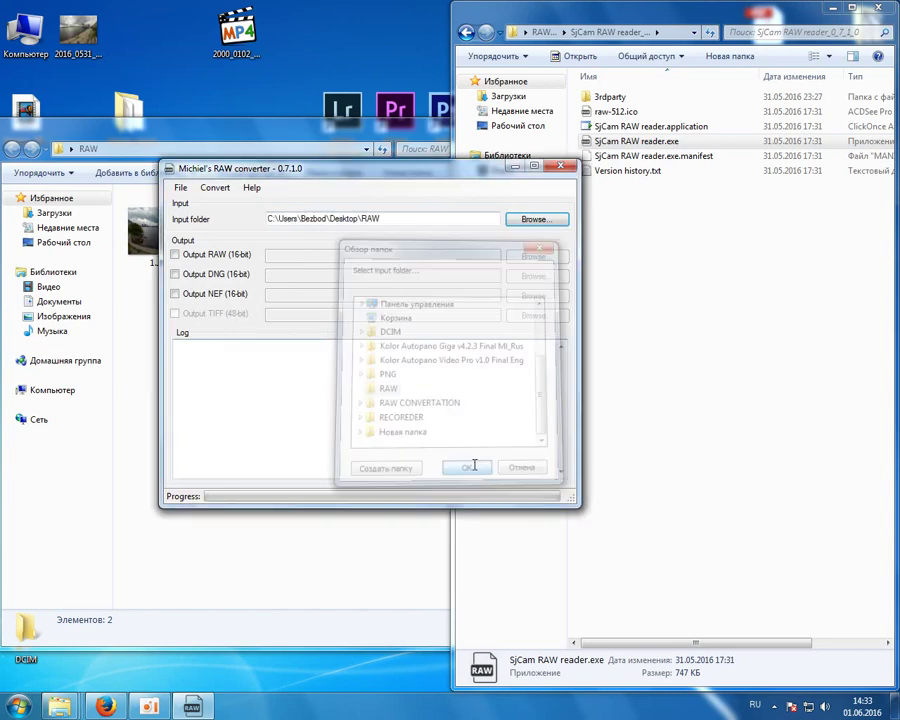
# - Enable DNG output and set its output folder to the same RAW folder
pyautogui.click(196, 280)
pyautogui.click(548, 278)
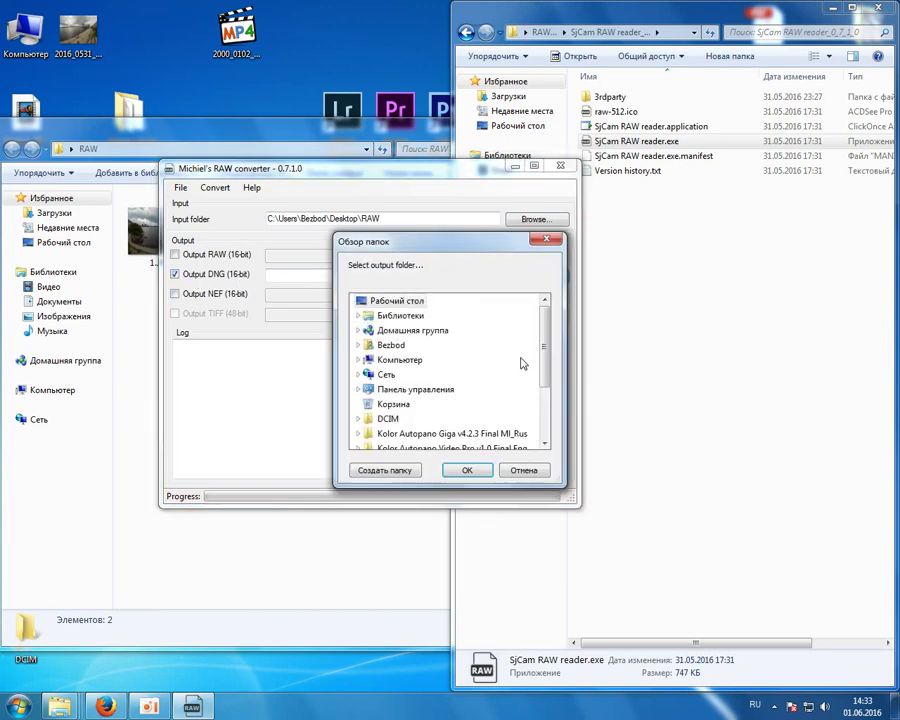
pyautogui.scroll(-3, 521, 363)
pyautogui.click(384, 389)
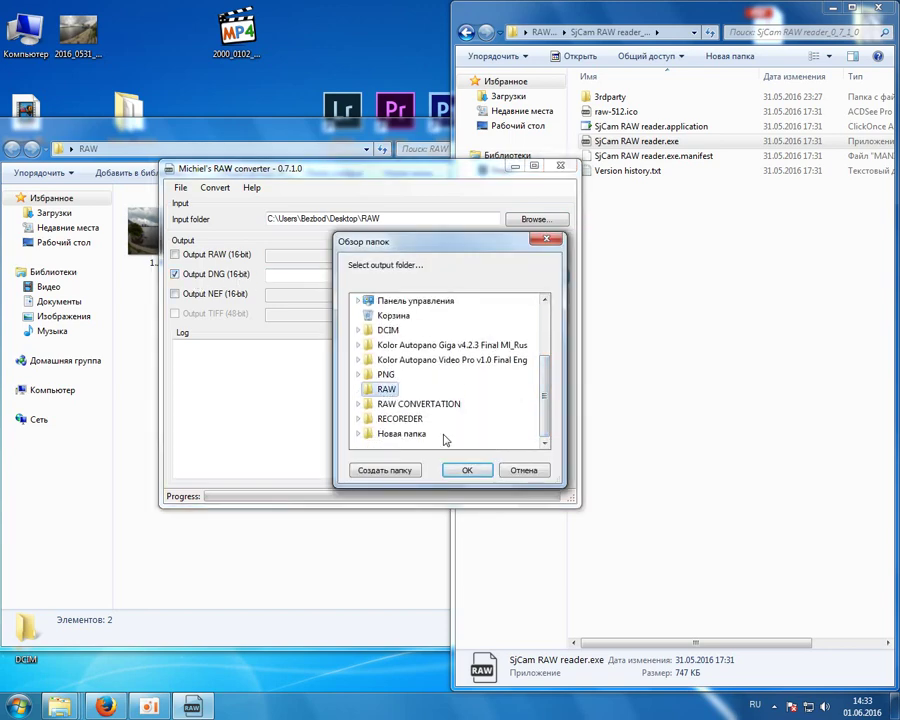
pyautogui.click(470, 470)
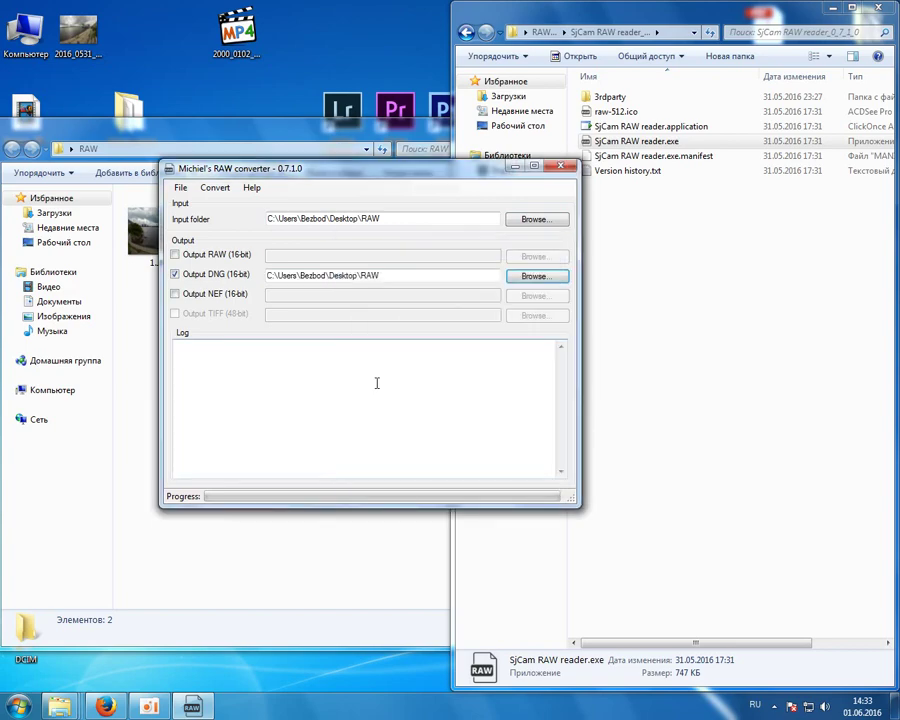
# - Start converting 1.RAW into a 16-bit 1.DNG
pyautogui.moveTo(396, 172); pyautogui.dragTo(603, 300)
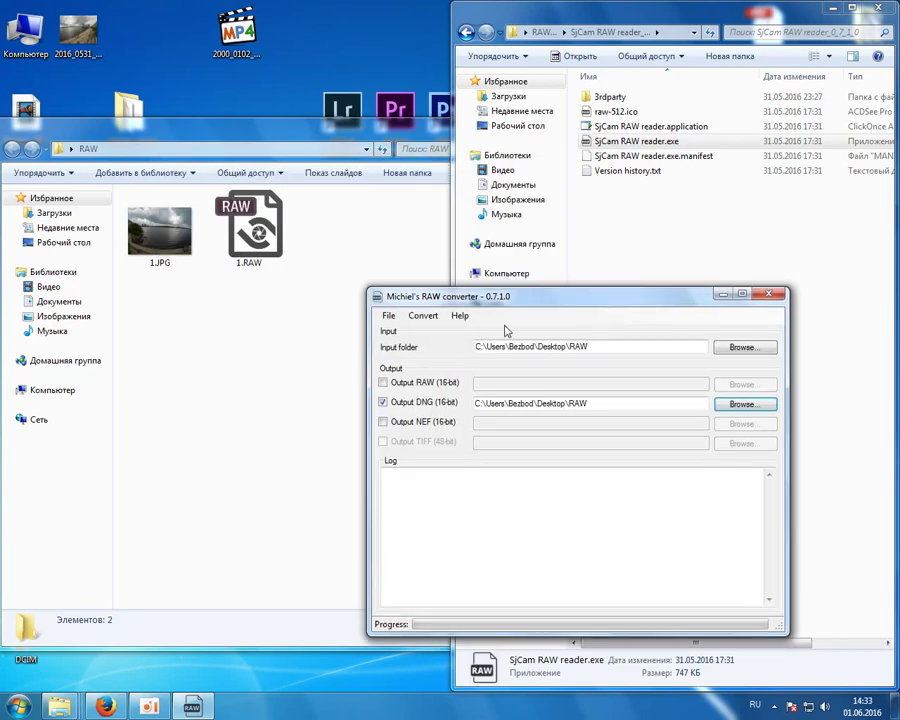
pyautogui.click(422, 315)
pyautogui.click(426, 336)
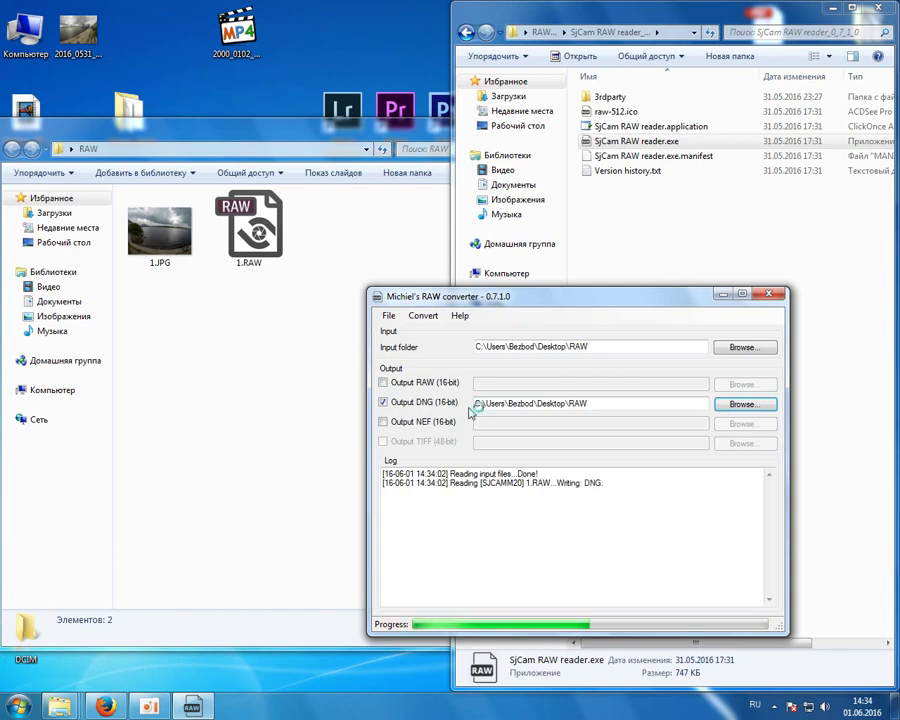
# - Close the RAW converter and the RAW CONVERTATION folder window
pyautogui.click(768, 293)
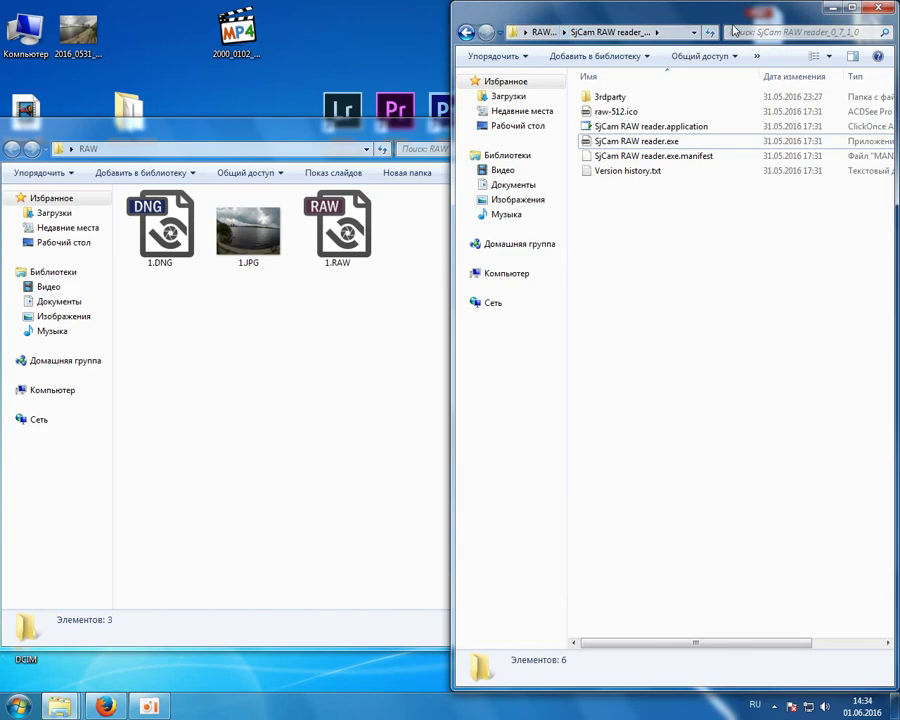
pyautogui.click(466, 32)
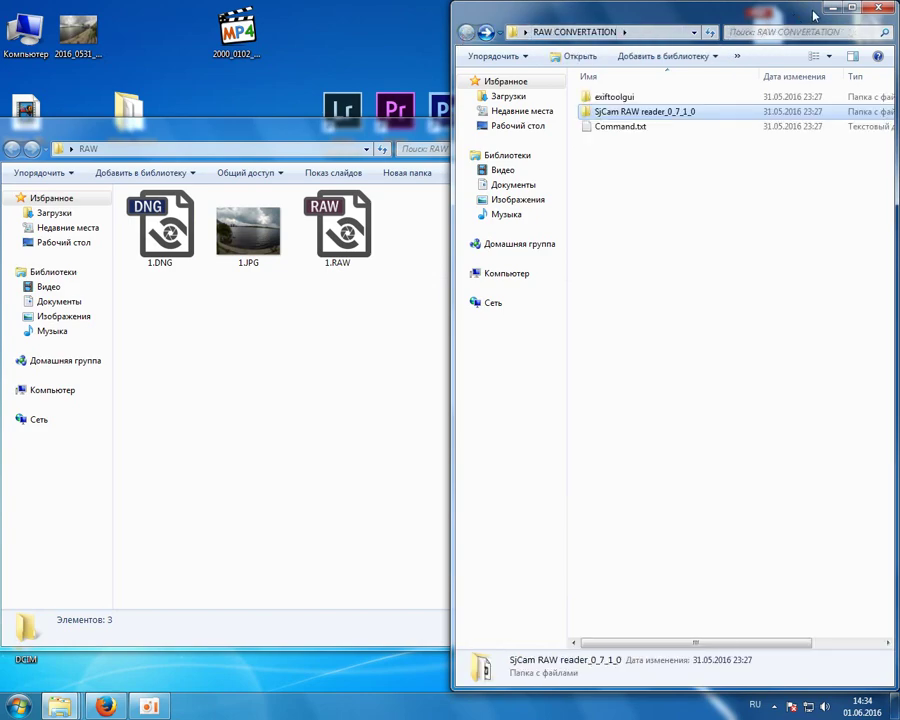
pyautogui.click(877, 8)
# - Preview 1.DNG in Camera Raw, then cancel without applying any changes
pyautogui.moveTo(290, 136); pyautogui.dragTo(332, 184)
pyautogui.moveTo(203, 272); pyautogui.dragTo(455, 126)
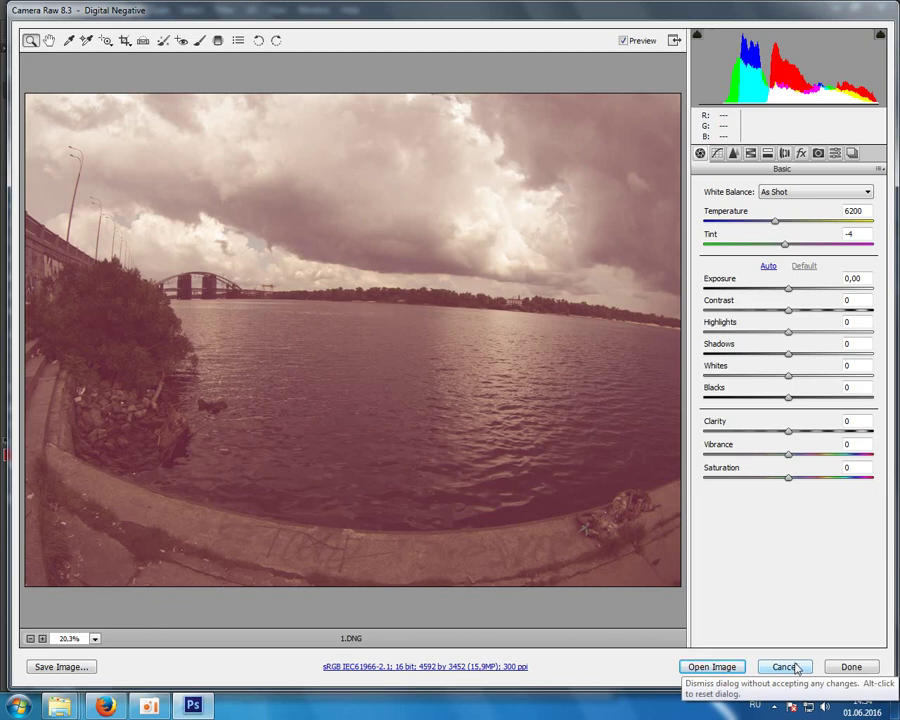
pyautogui.click(790, 667)
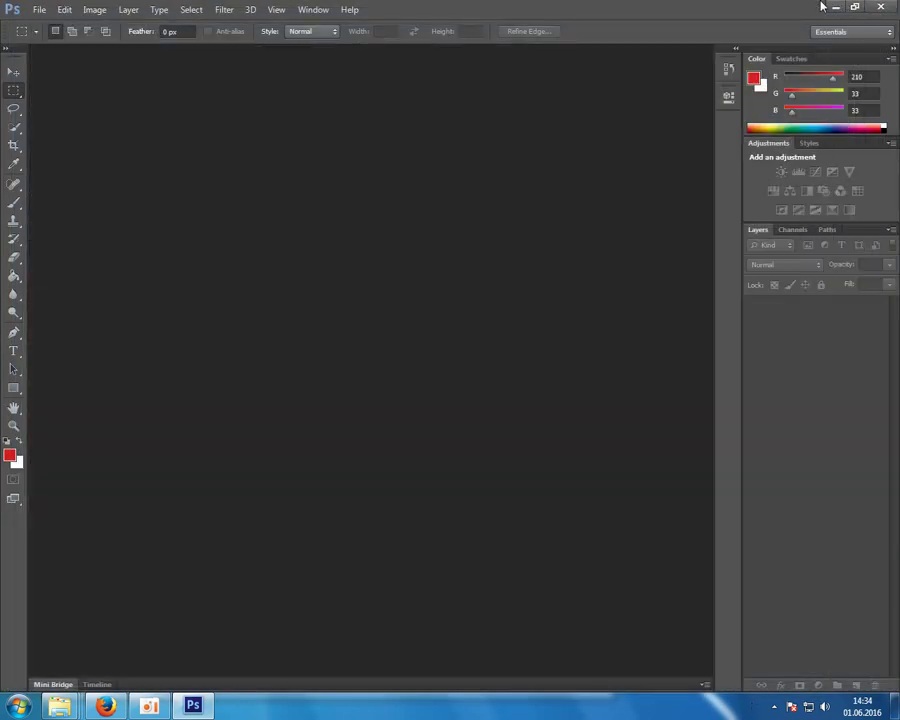
# - Minimize Photoshop, snap the RAW folder left, and launch ExifToolGUI from RAW CONVERTATION\exiftoolgui
pyautogui.click(835, 7)
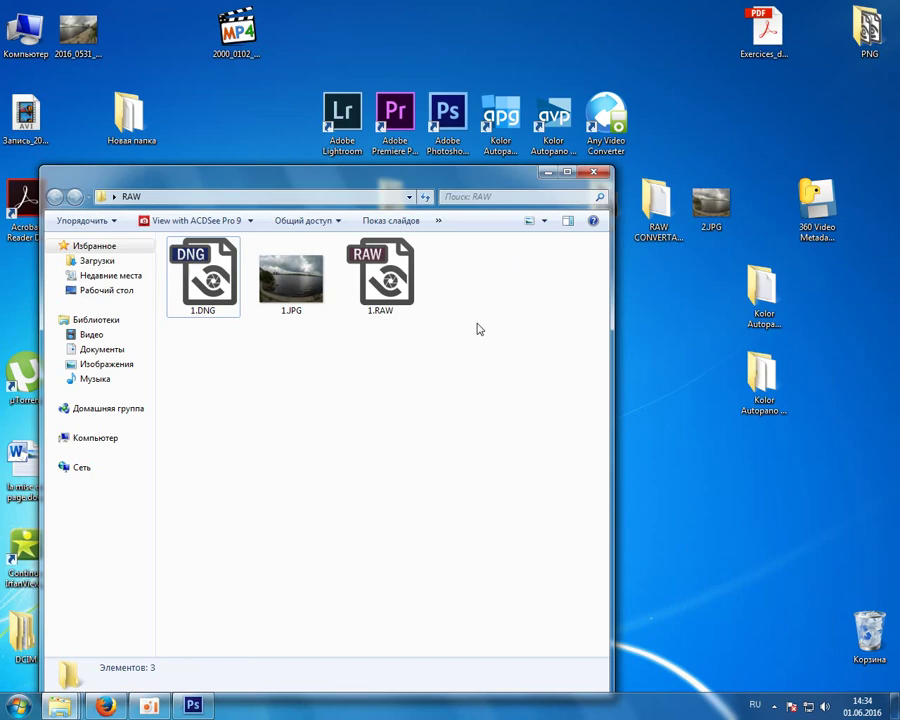
pyautogui.moveTo(490, 172); pyautogui.dragTo(2, 158)
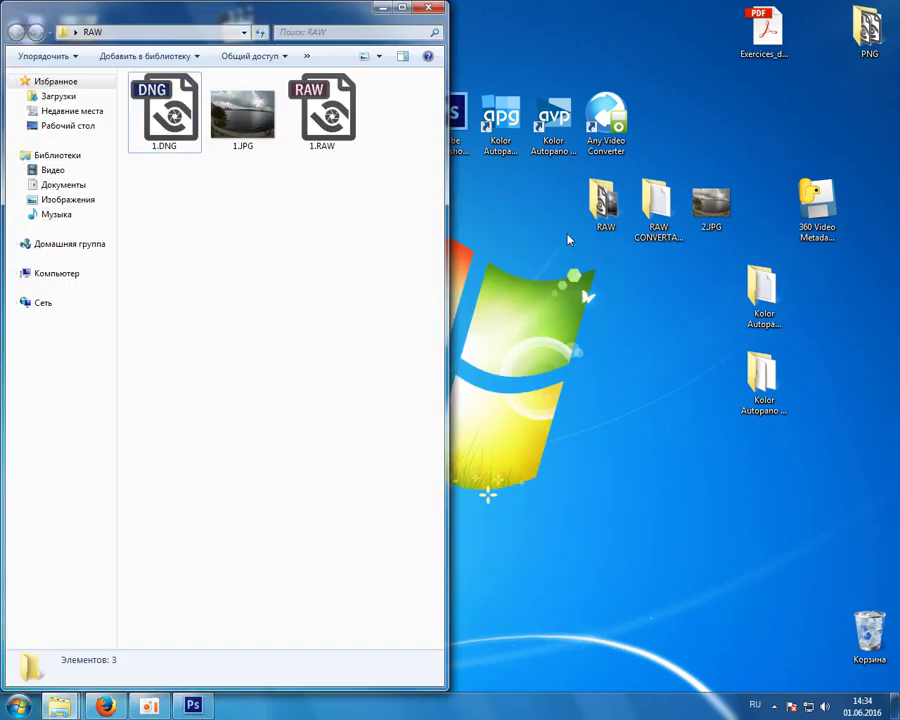
pyautogui.doubleClick(675, 214)
pyautogui.click(486, 194)
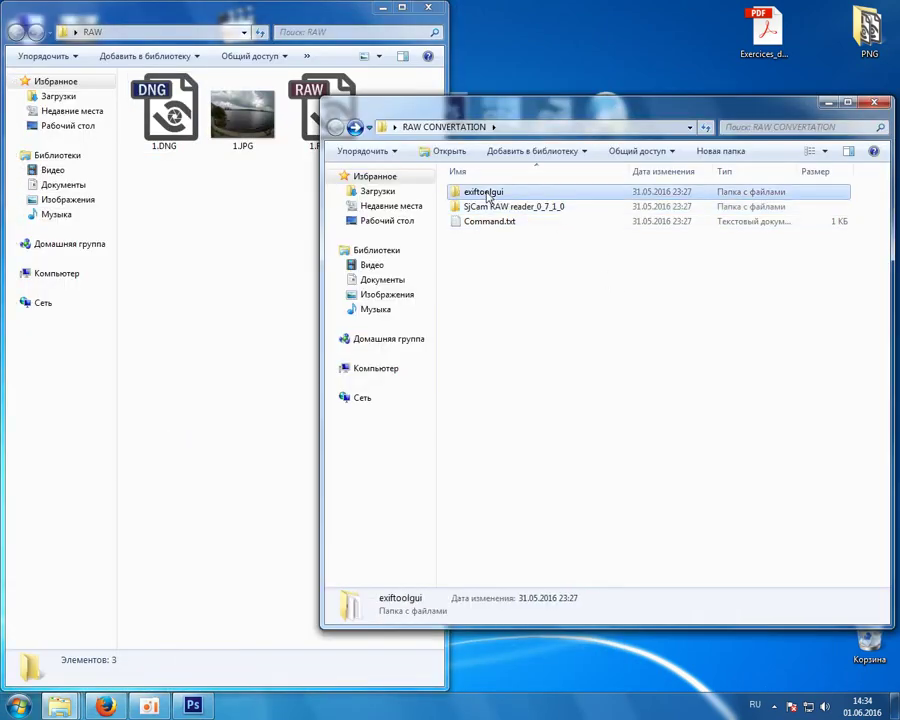
pyautogui.doubleClick(487, 193)
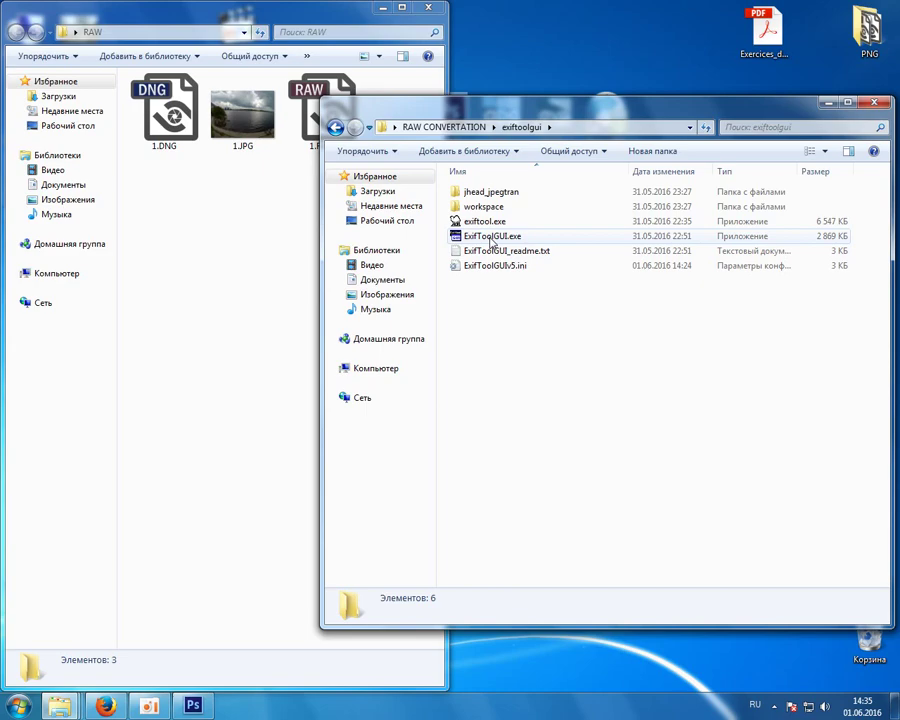
pyautogui.doubleClick(490, 236)
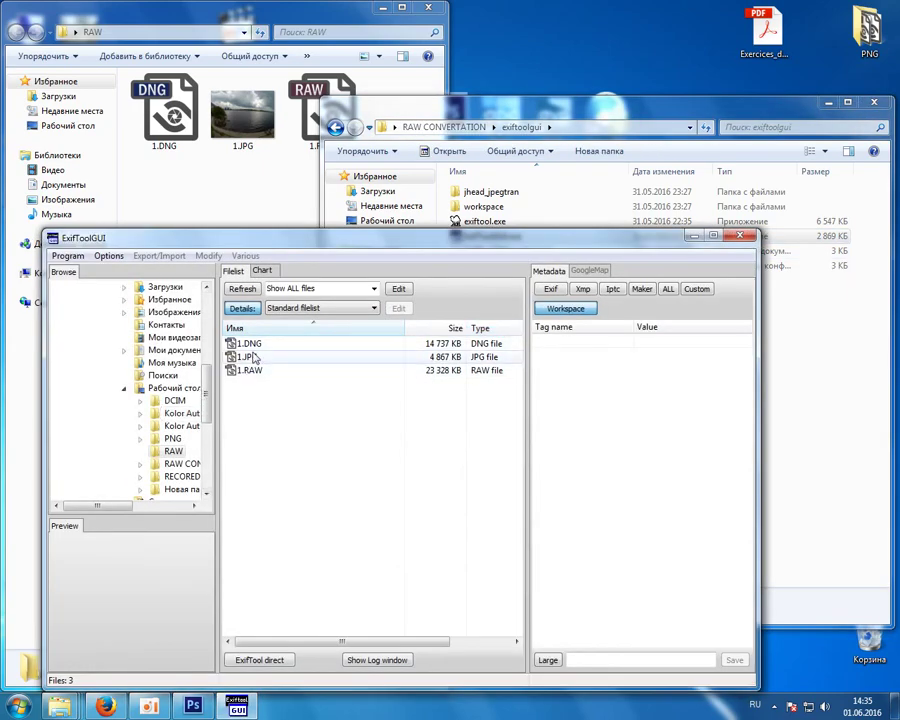
# - Show 1.DNG's mostly empty EXIF metadata and open the ExifTool direct command entry
pyautogui.click(250, 345)
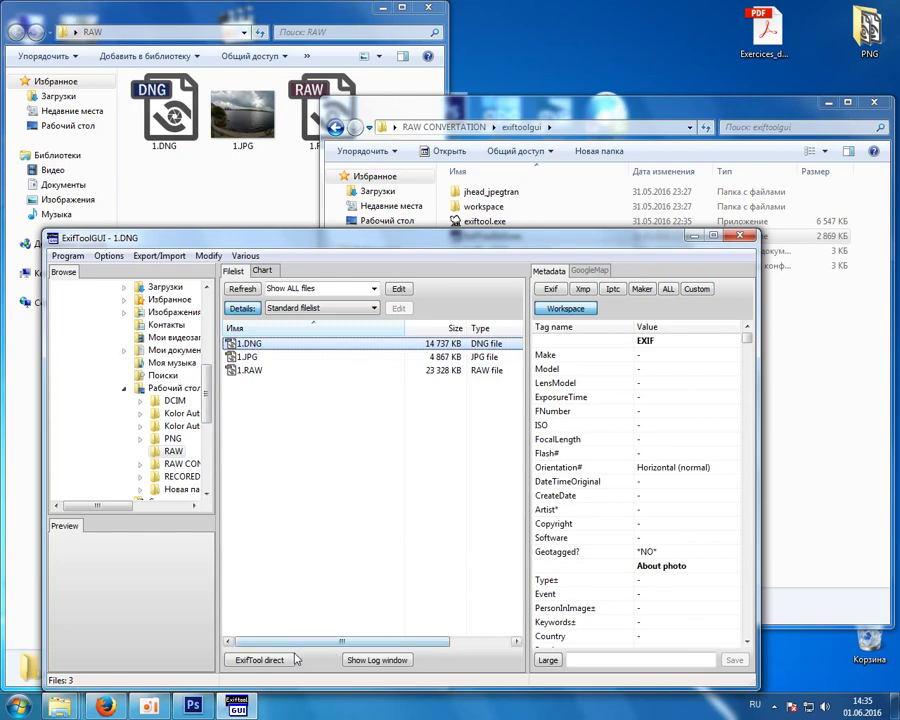
pyautogui.click(258, 661)
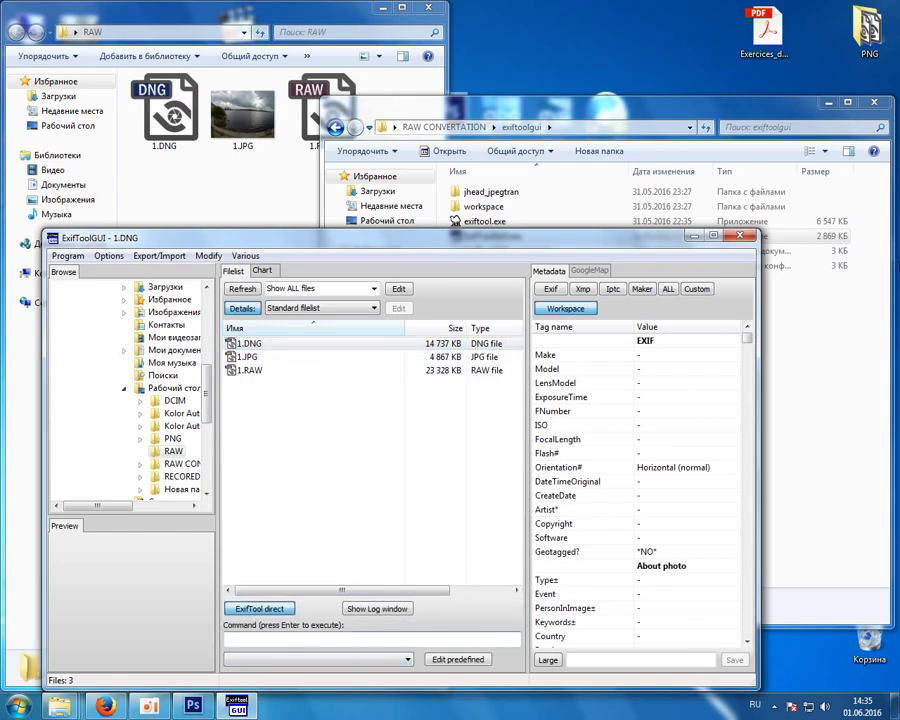
pyautogui.click(850, 490)
# - Copy the exiftool arguments from -BlackLevel onward out of Command.txt
pyautogui.click(338, 128)
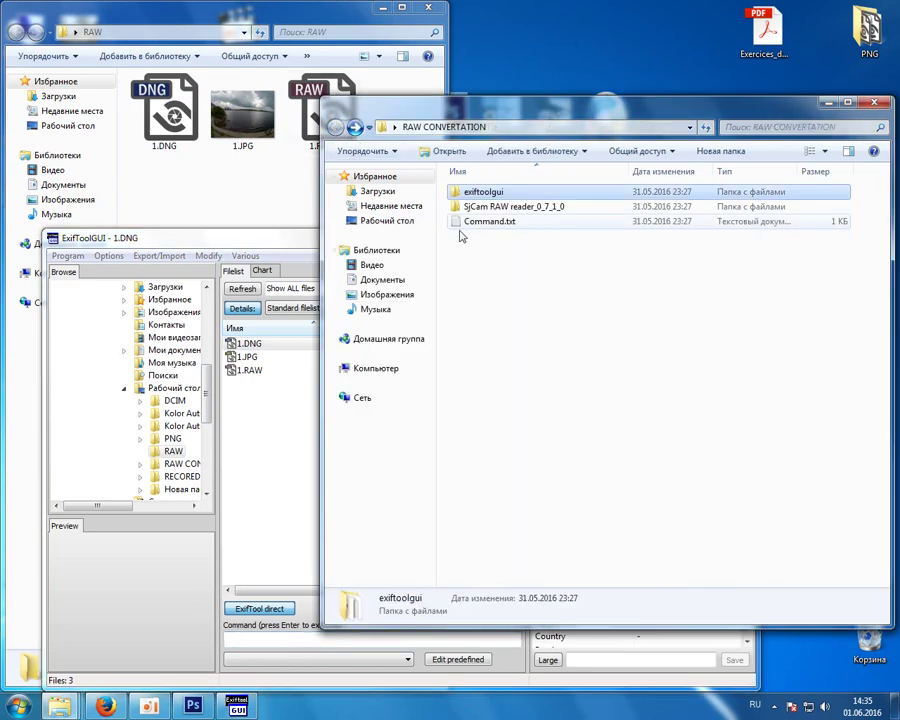
pyautogui.doubleClick(484, 224)
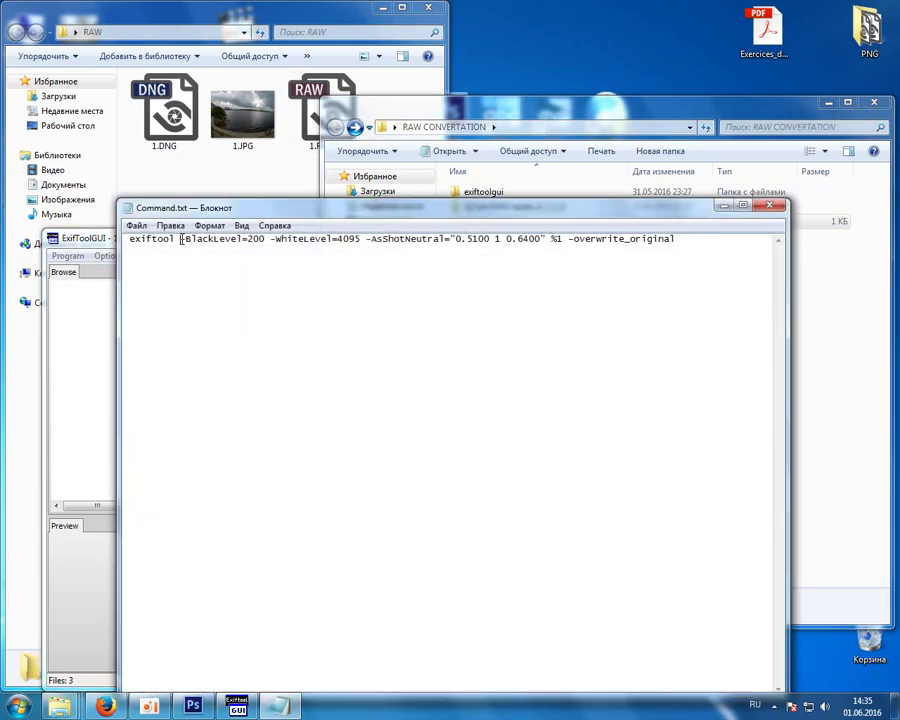
pyautogui.moveTo(181, 239); pyautogui.dragTo(697, 247)
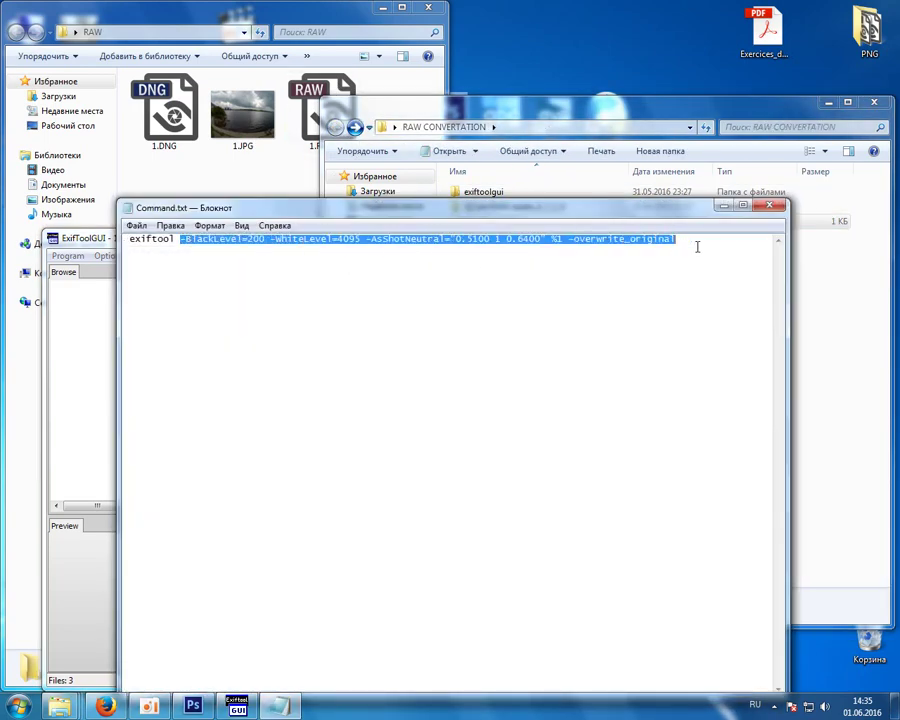
pyautogui.click(769, 205)
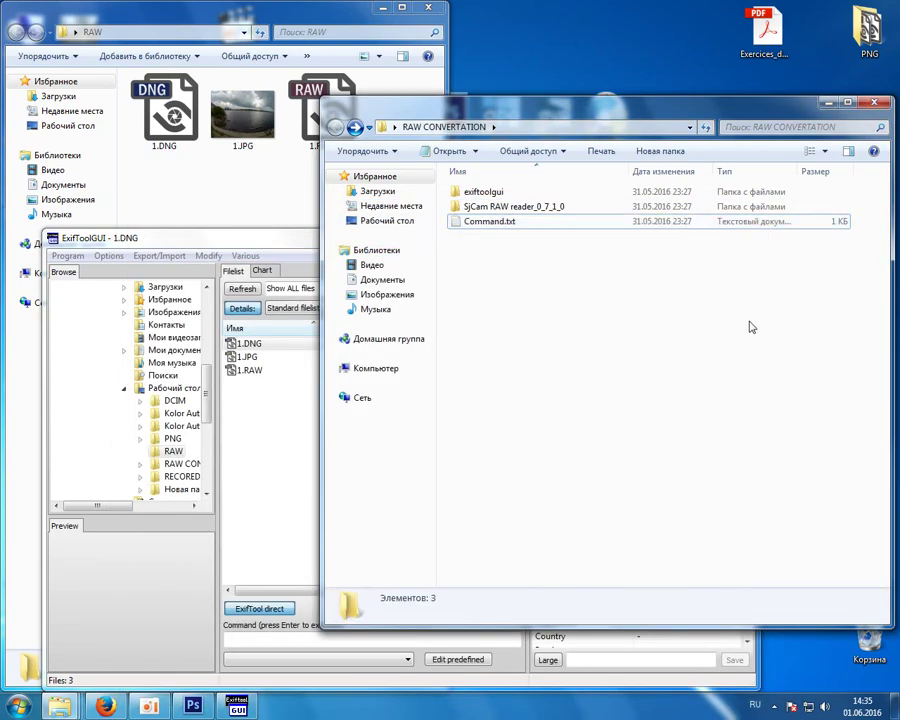
# - Run the pasted command to set 1.DNG's BlackLevel, WhiteLevel and AsShotNeutral, then close ExifToolGUI
pyautogui.click(300, 638)
pyautogui.hotkey('ctrl', 'v')
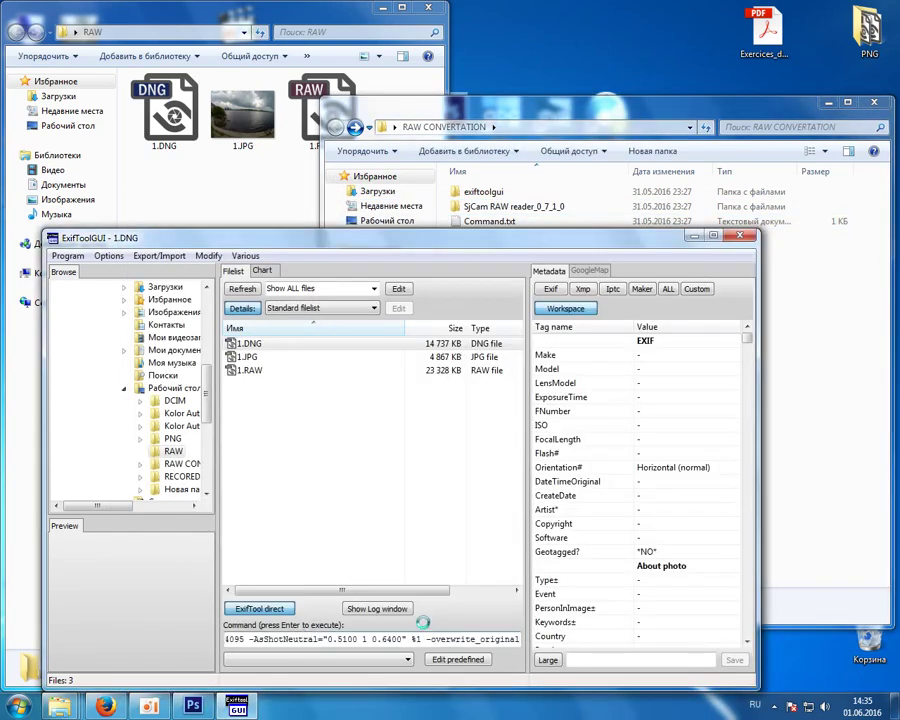
pyautogui.press('Return')
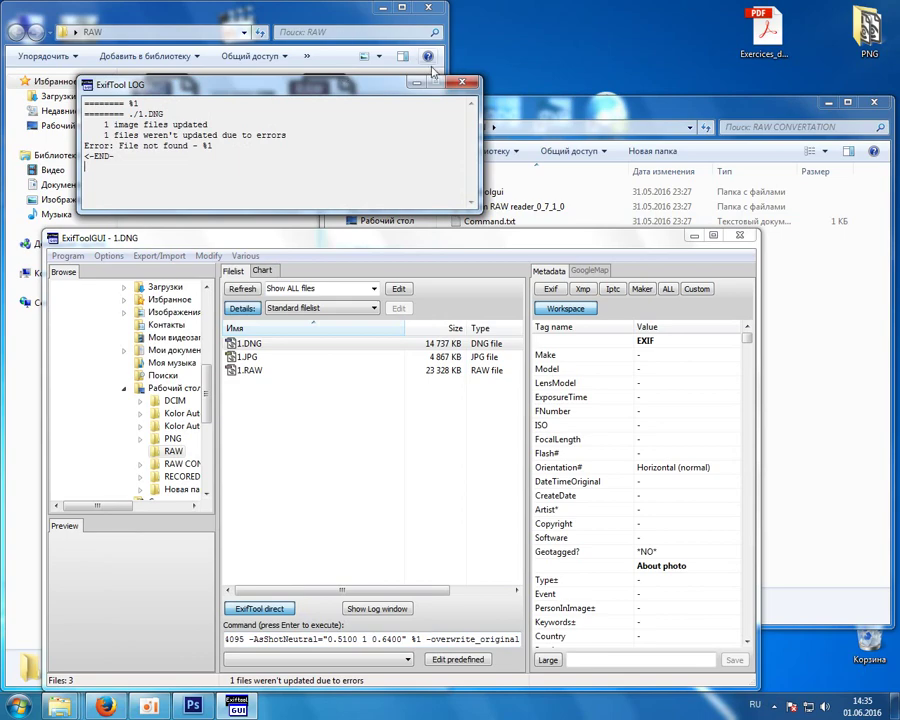
pyautogui.click(460, 83)
pyautogui.hotkey('alt', 'F4')
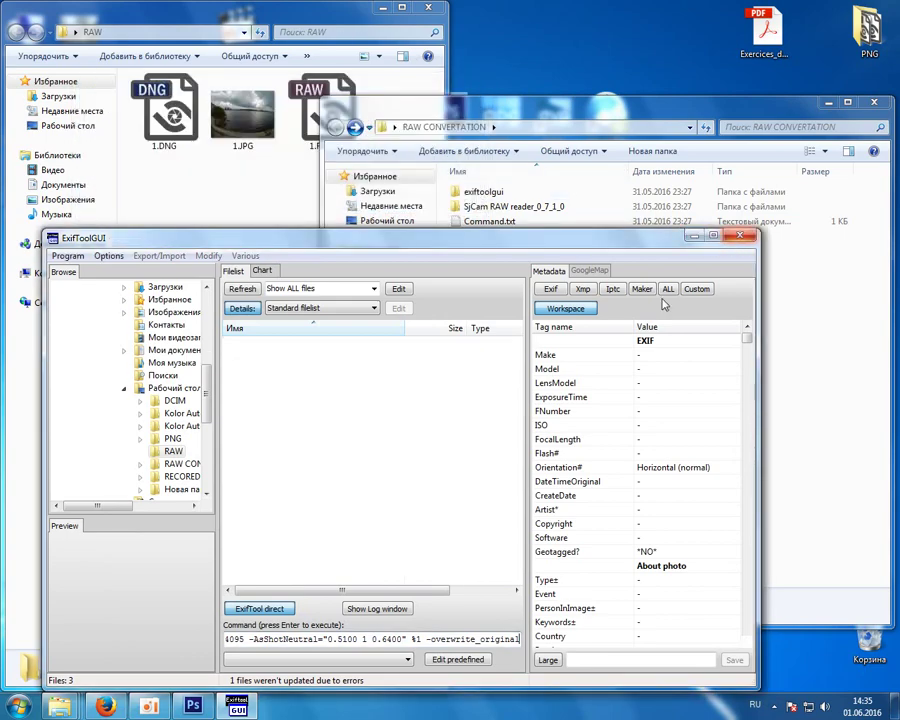
pyautogui.hotkey('alt', 'F4')
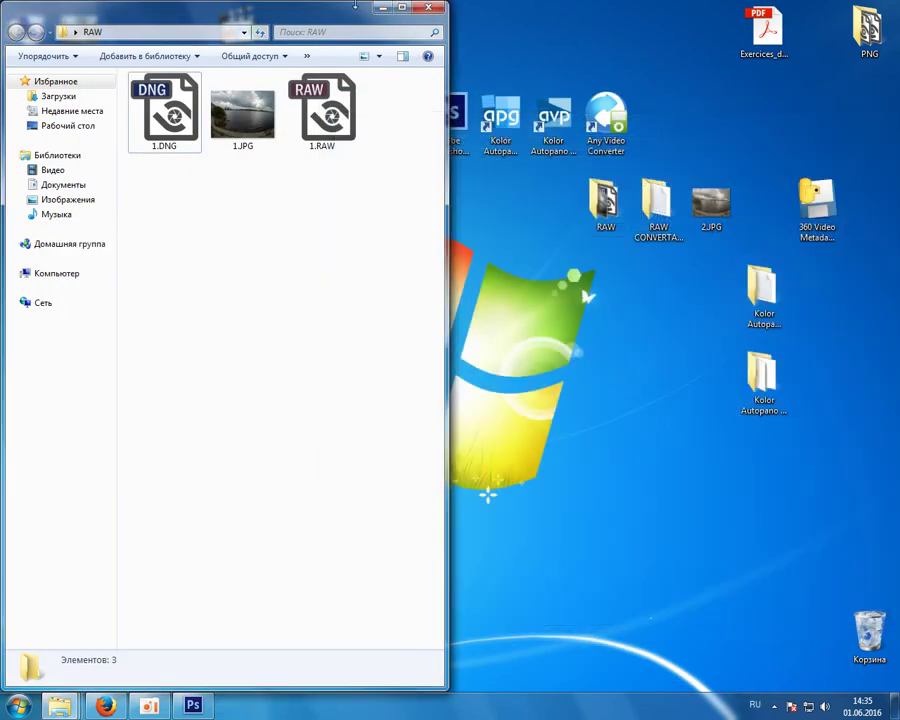
# - Open the updated 1.DNG and set Highlights -39, Exposure +0.40, Shadows +73, Contrast +10
pyautogui.moveTo(361, 17); pyautogui.dragTo(402, 198)
pyautogui.moveTo(95, 298); pyautogui.dragTo(436, 140)
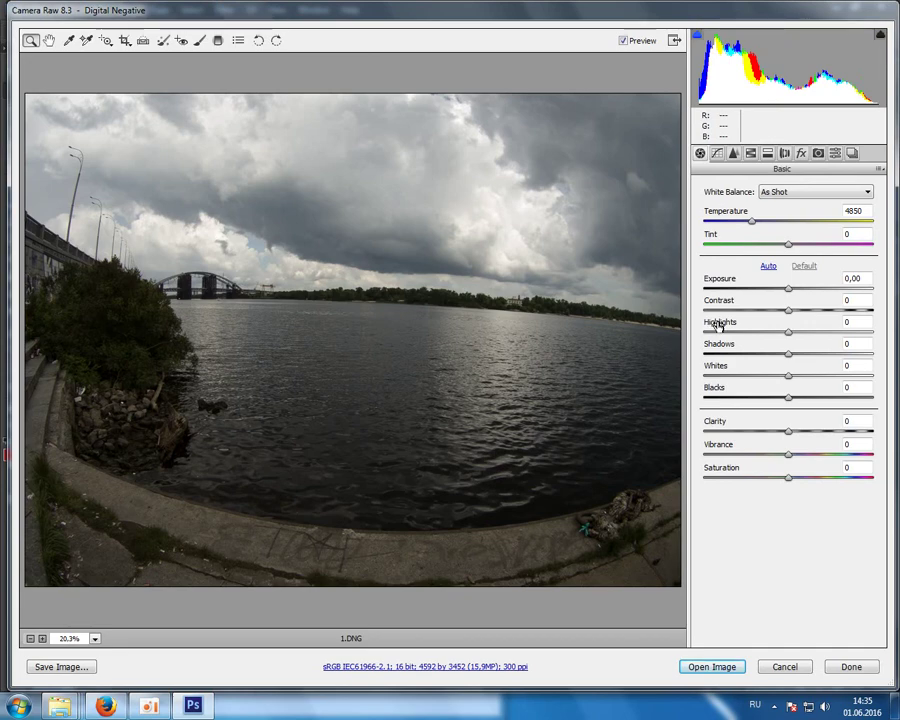
pyautogui.moveTo(790, 334); pyautogui.dragTo(755, 331)
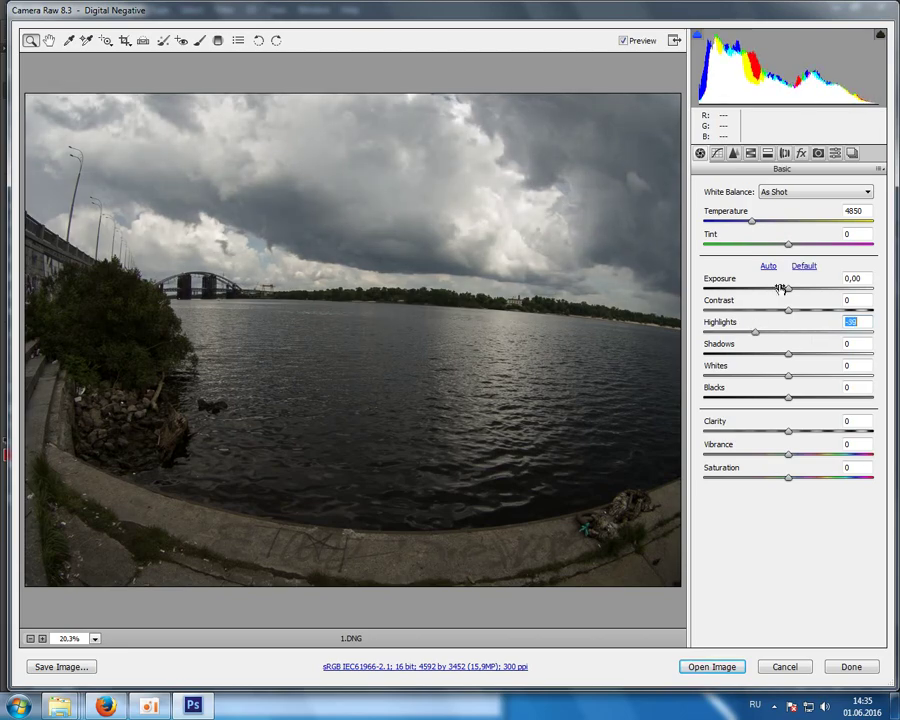
pyautogui.moveTo(781, 289); pyautogui.dragTo(799, 292)
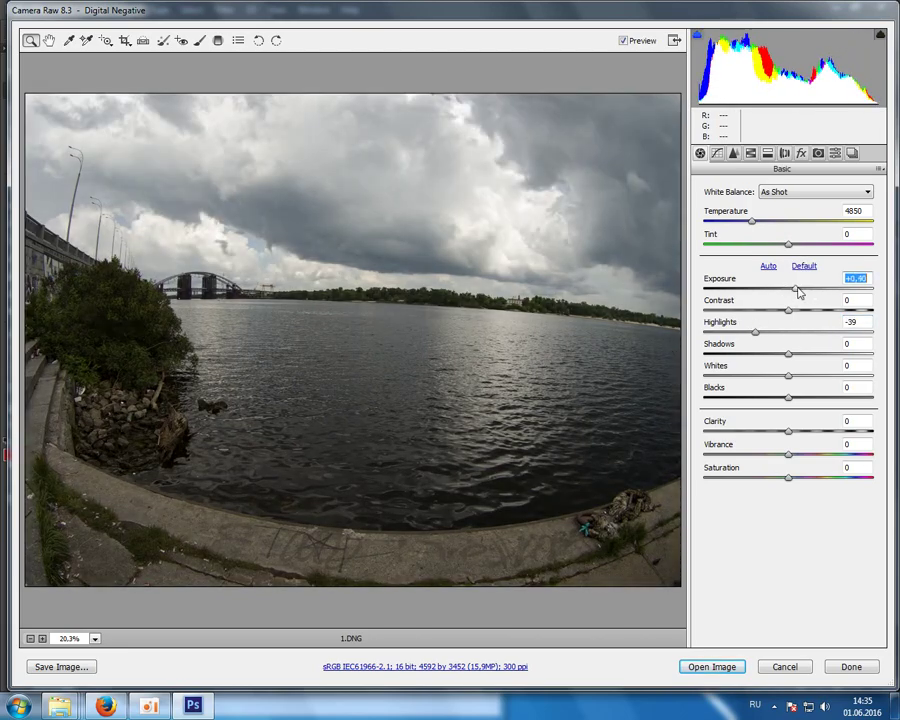
pyautogui.moveTo(790, 355); pyautogui.dragTo(850, 359)
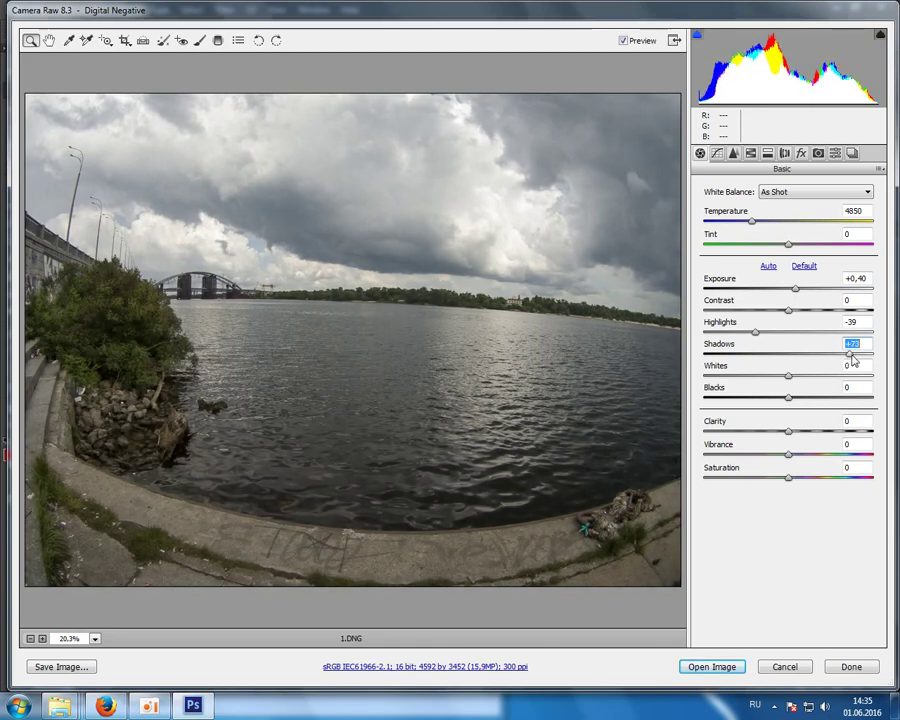
pyautogui.moveTo(789, 311)
pyautogui.mouseDown()
pyautogui.moveTo(808, 313)
pyautogui.moveTo(777, 309)
pyautogui.moveTo(798, 313)
pyautogui.mouseUp()
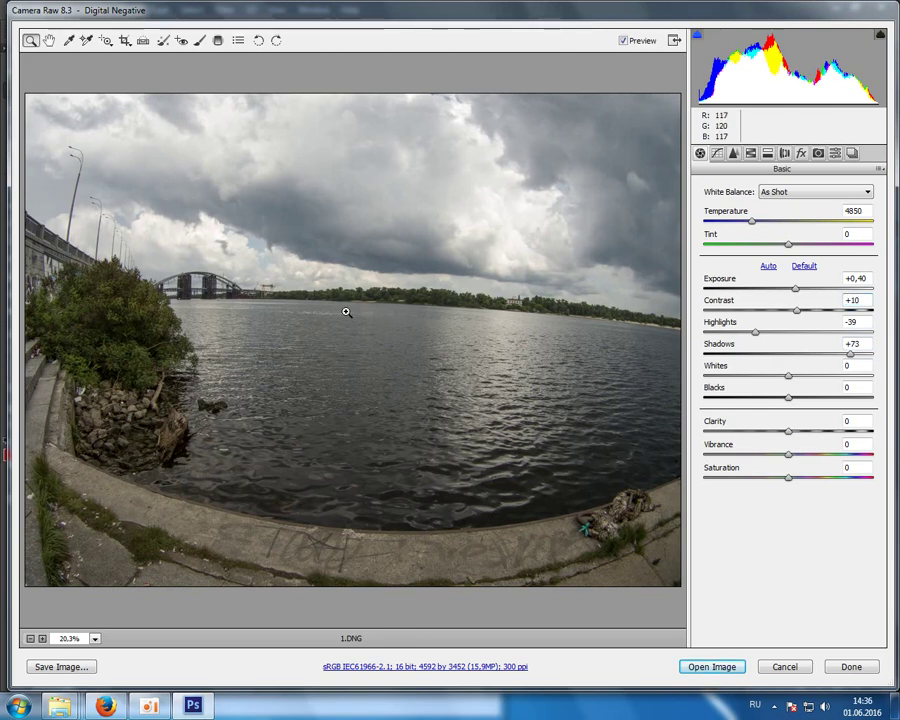
# - Zoom into the treeline up to 200%, fit the photo back in view, and cancel Camera Raw
pyautogui.click(382, 410)
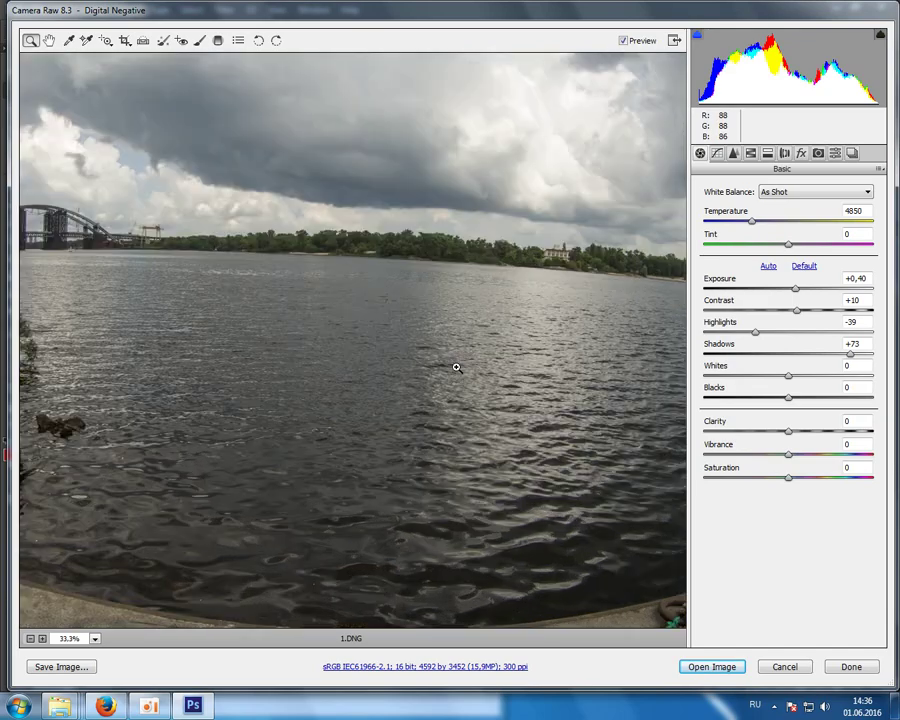
pyautogui.click(418, 220)
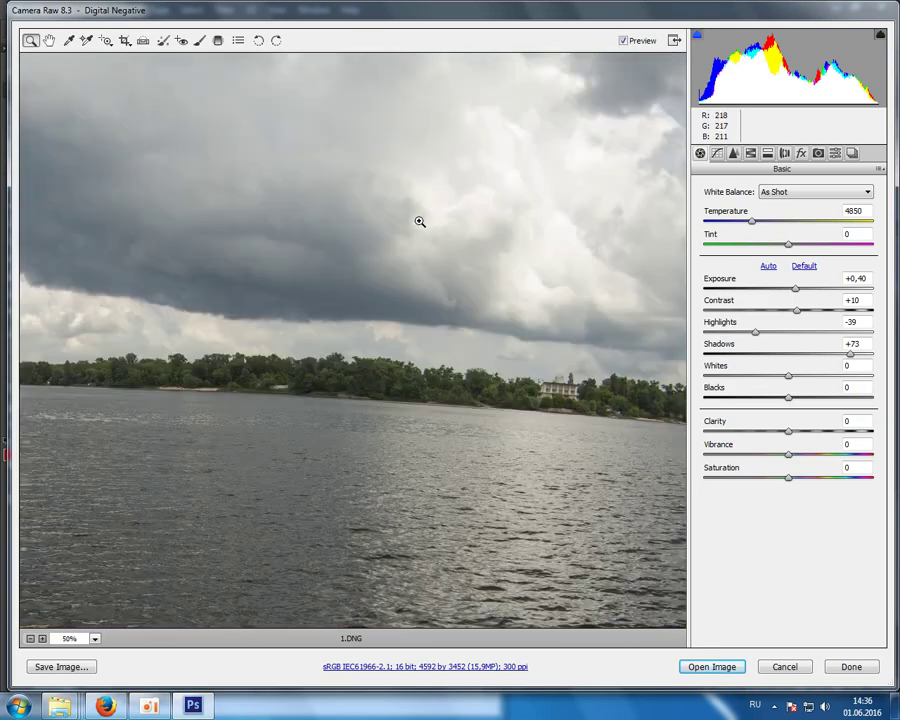
pyautogui.click(388, 313)
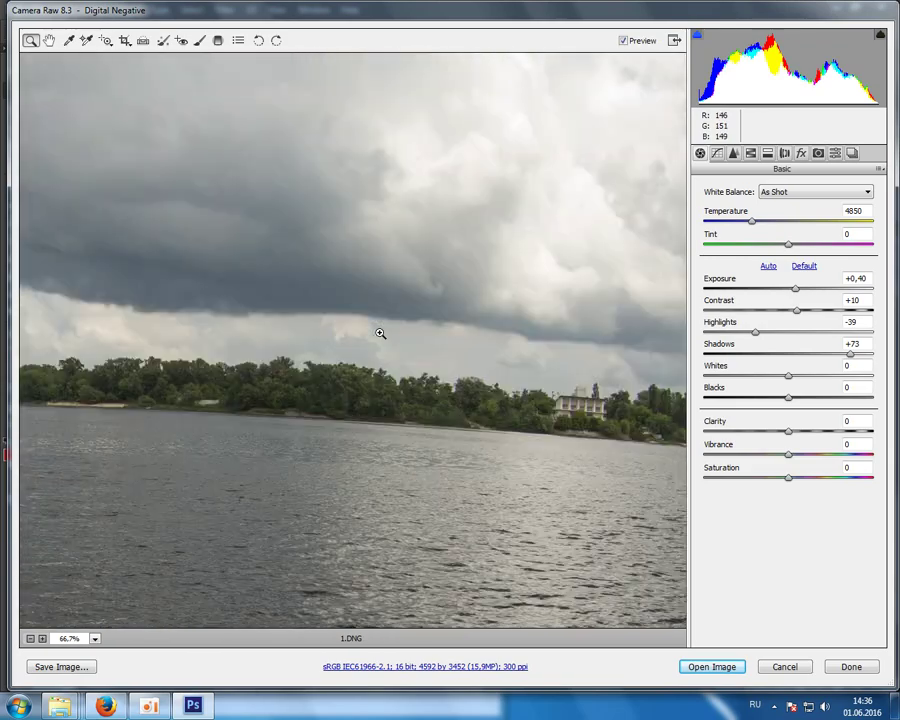
pyautogui.click(380, 333)
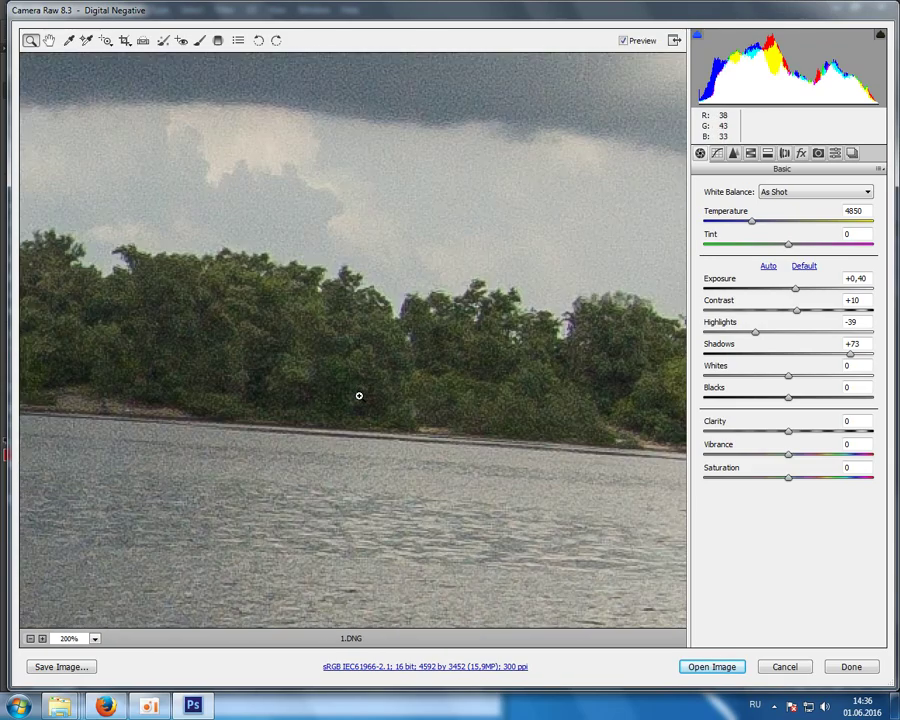
pyautogui.scroll(3, 367, 352)
pyautogui.rightClick(367, 352)
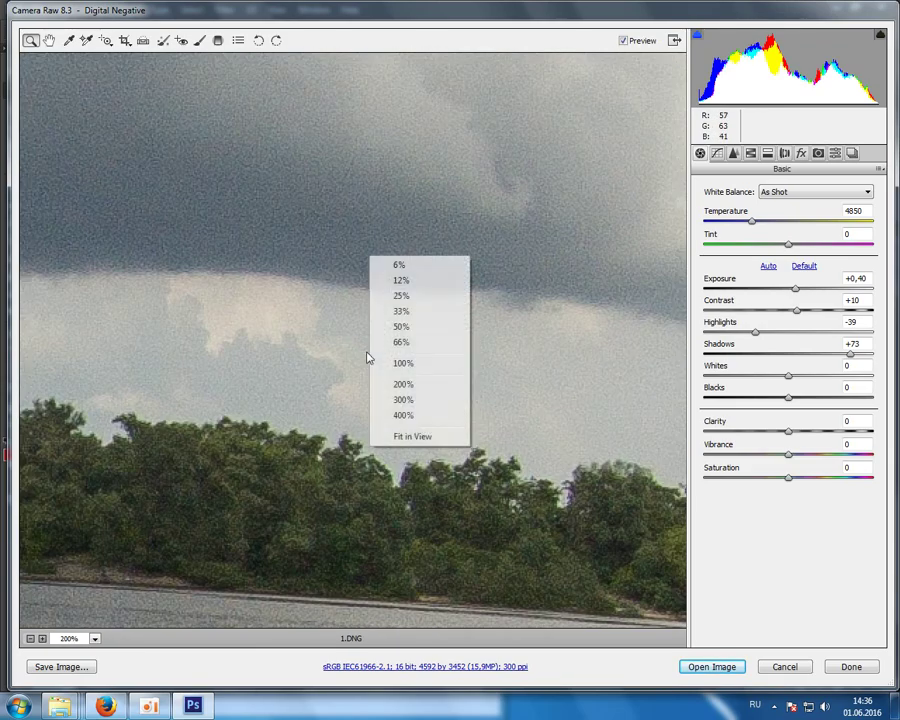
pyautogui.click(395, 432)
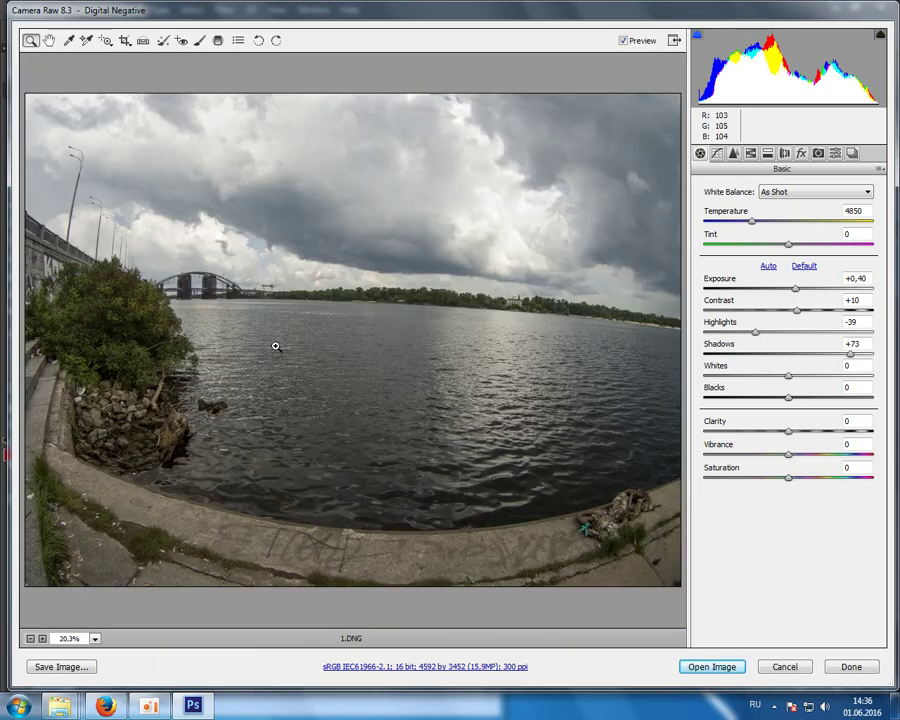
pyautogui.click(785, 667)
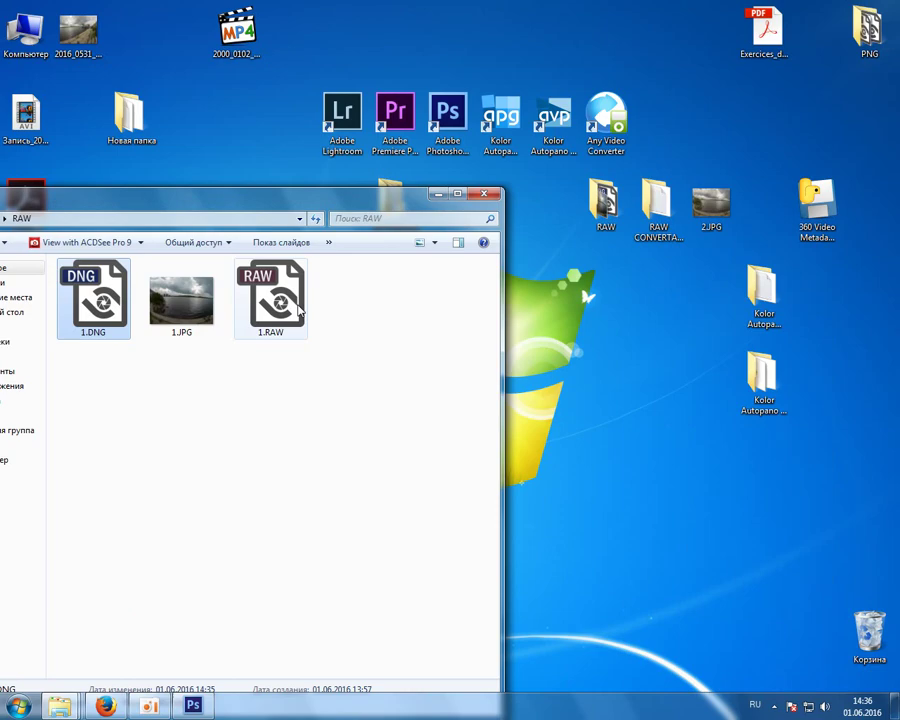
# - Preview 2.JPG from the desktop in ACDSee, then move it into the left-docked RAW folder
pyautogui.moveTo(331, 195); pyautogui.dragTo(2, 300)
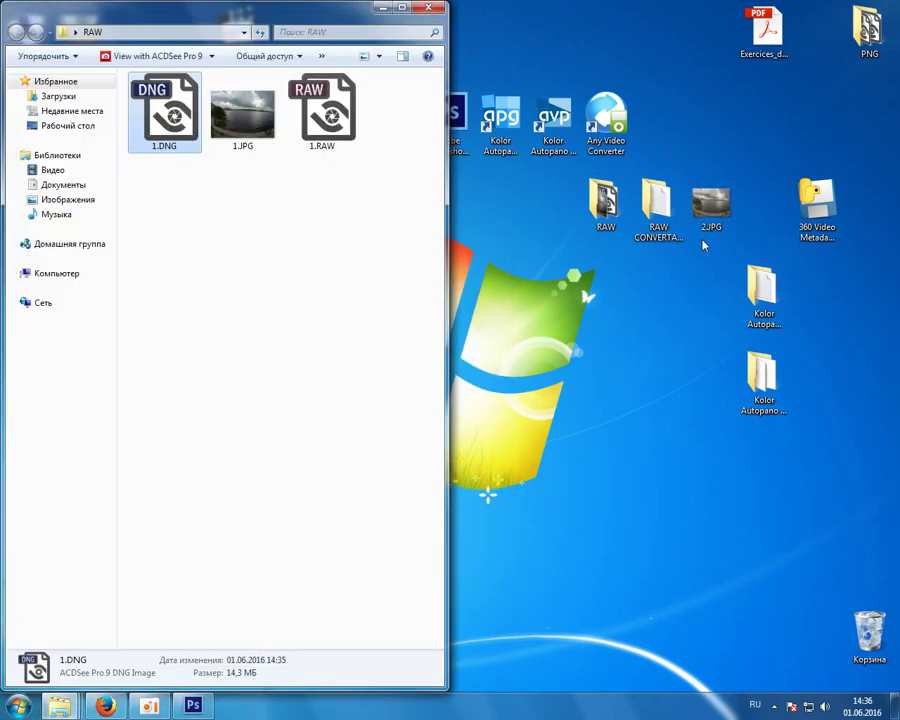
pyautogui.doubleClick(709, 205)
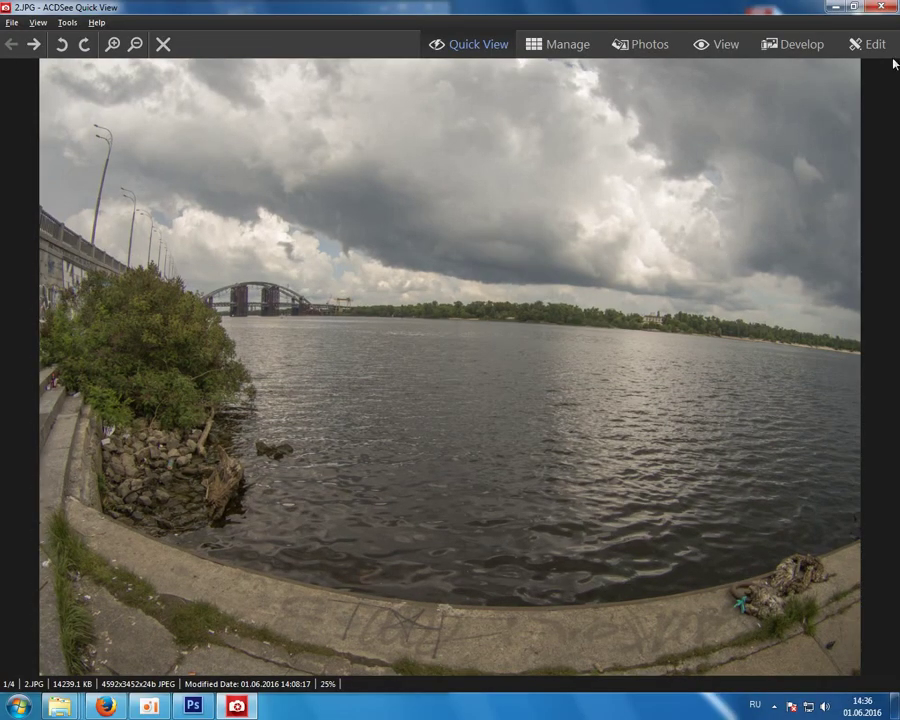
pyautogui.press('Escape')
pyautogui.moveTo(710, 205); pyautogui.dragTo(368, 266)
pyautogui.click(296, 244)
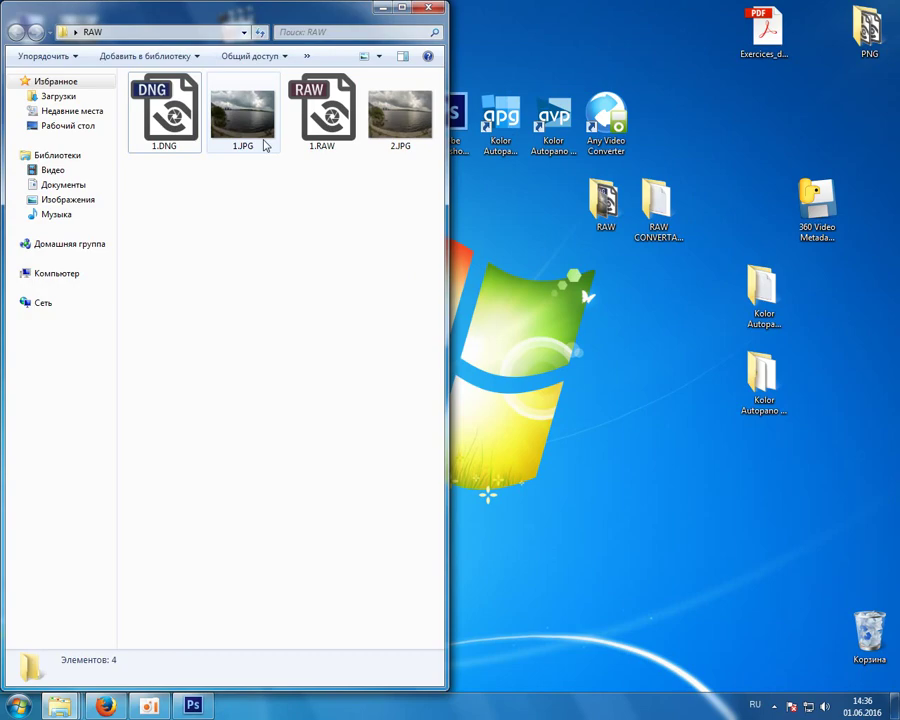
# - Rename 1.RAW to фыв.RAW and open the camera's 1.JPG in ACDSee Quick View
pyautogui.rightClick(318, 124)
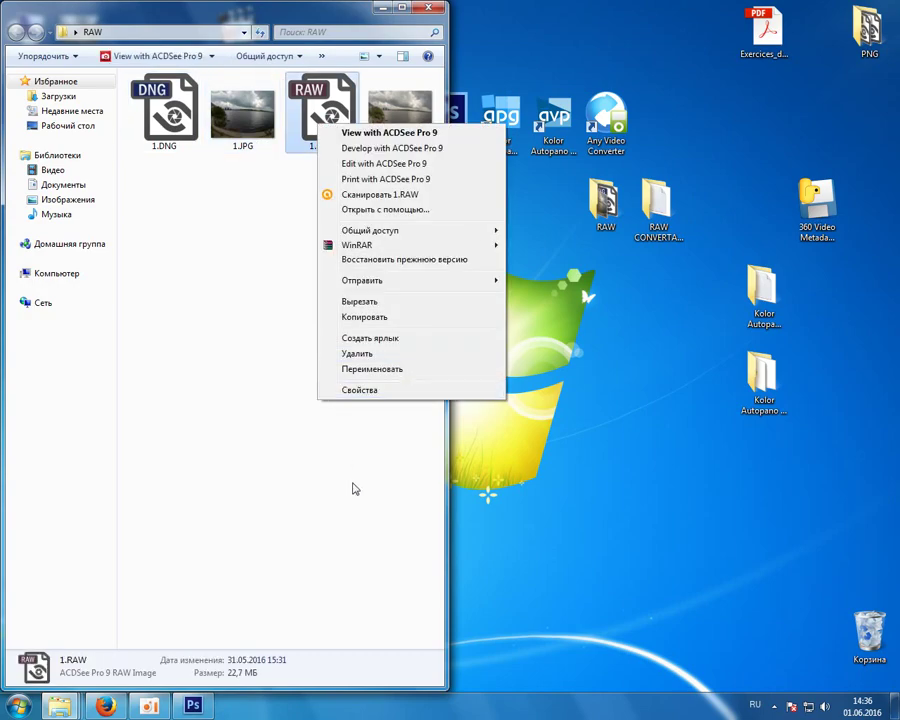
pyautogui.click(372, 369)
pyautogui.write('фыв')
pyautogui.click(269, 163)
pyautogui.doubleClick(245, 123)
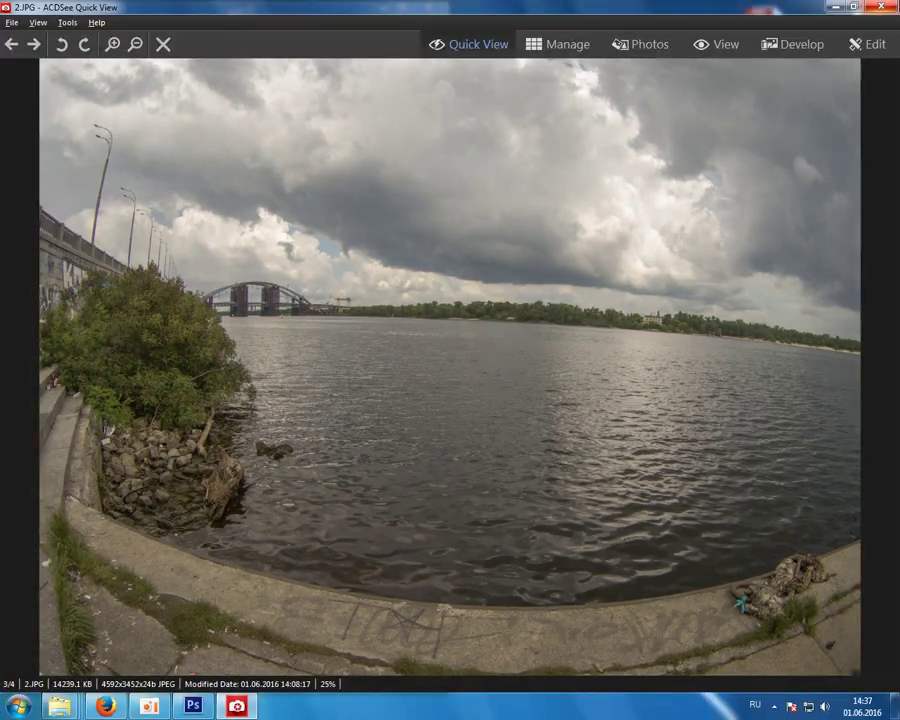
# - Close ACDSee Quick View and deselect files in the RAW folder showing 1.DNG, 1.JPG, 2.JPG, фыв.RAW
pyautogui.press('Escape')
pyautogui.click(372, 204)
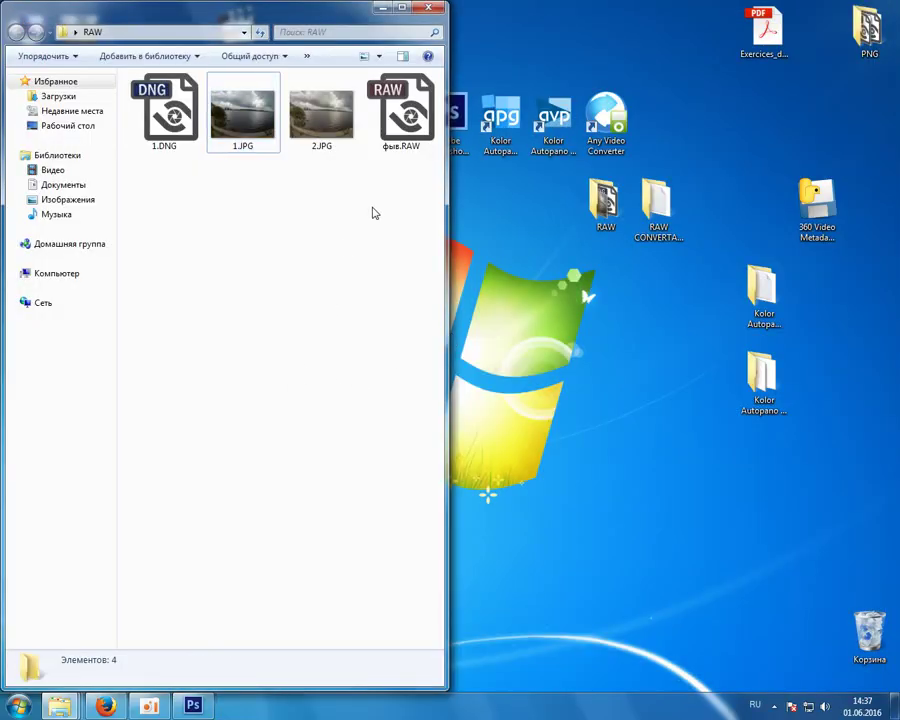